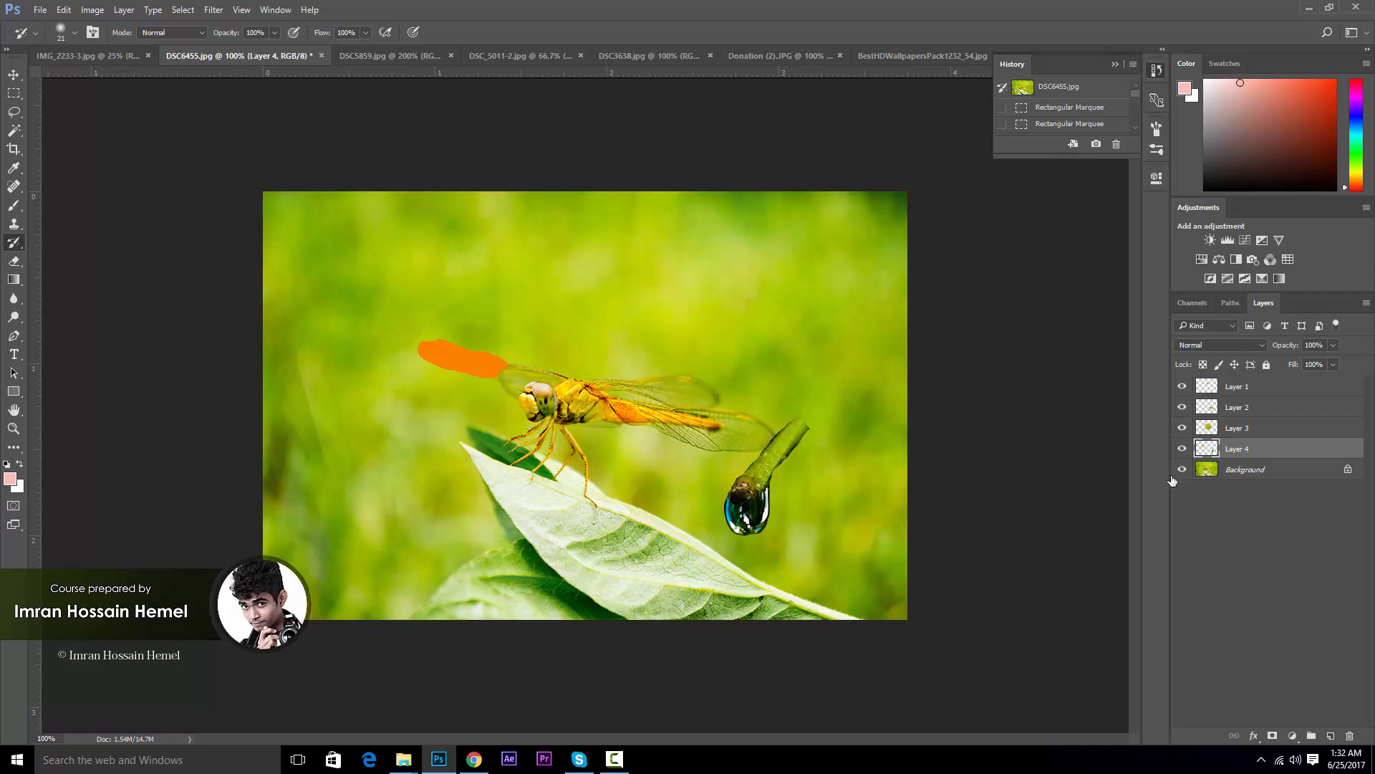
Step: Restore the original dragonfly photo on Layer 1 by painting over the whole canvas with the History Brush at 200 px
drag(1182, 387, 1182, 450)
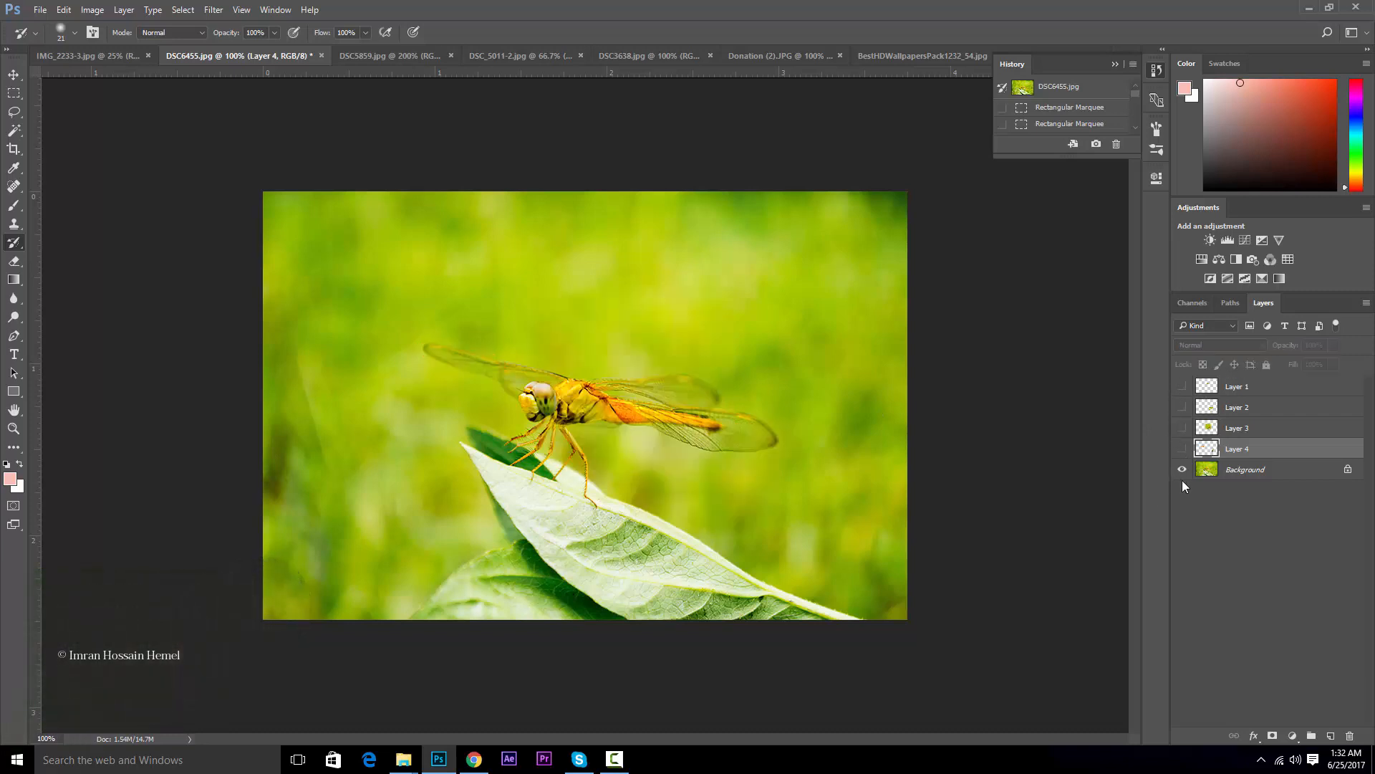
click(1184, 387)
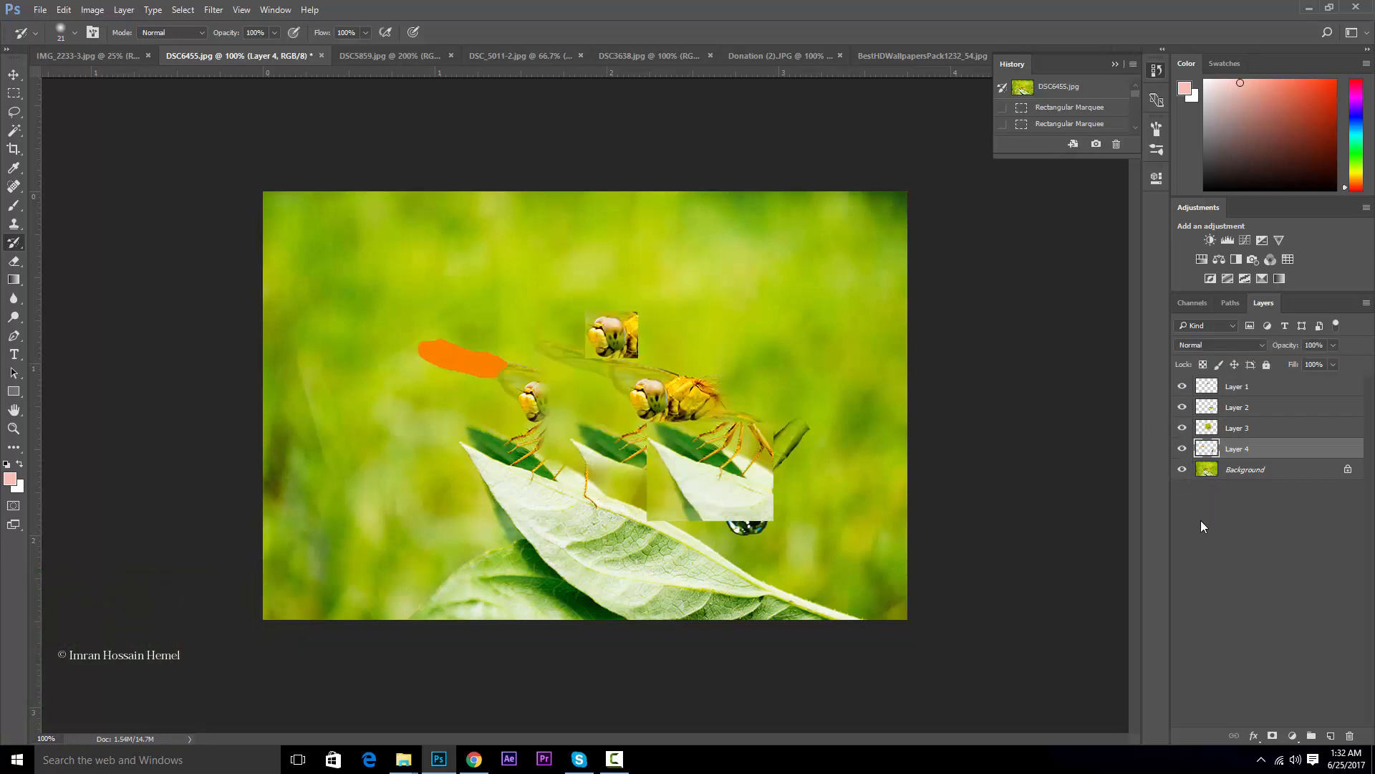
click(1237, 391)
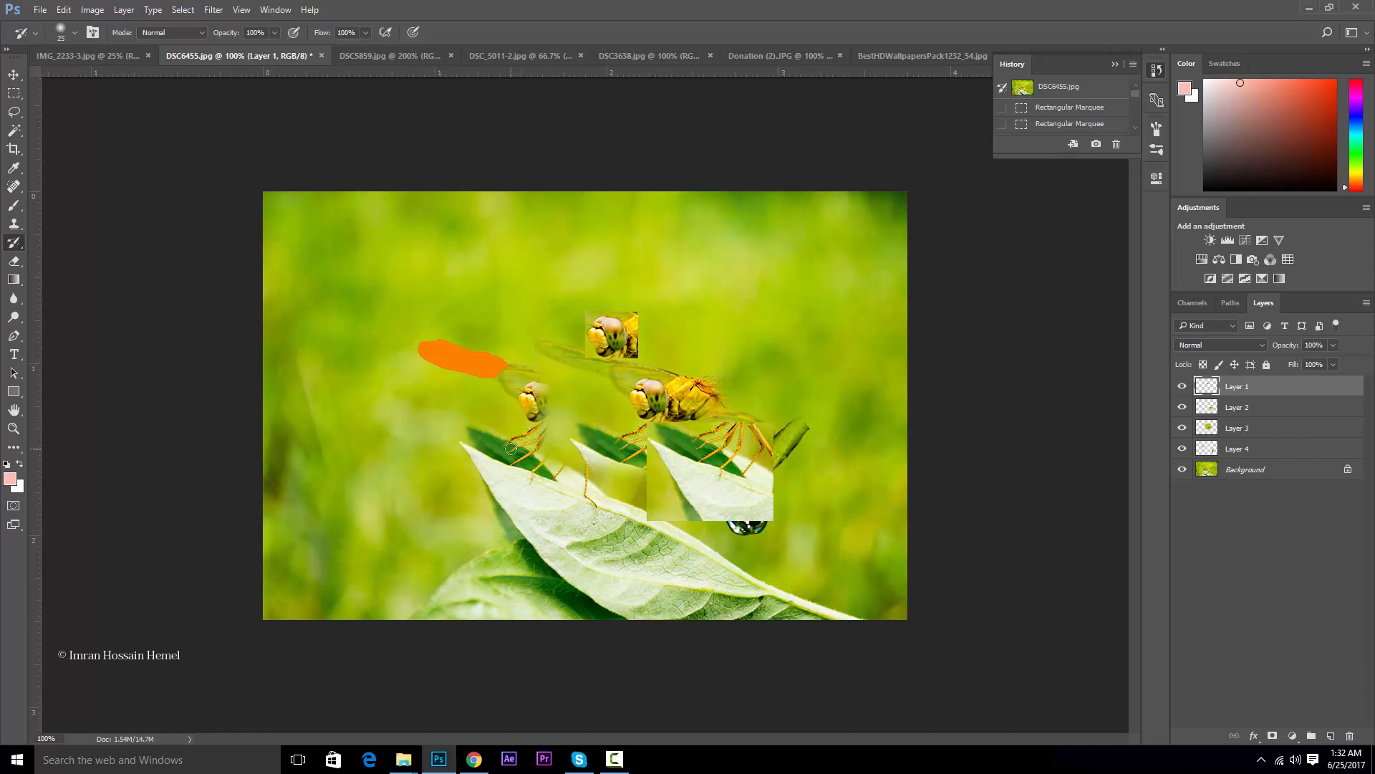
mouse_move(497, 329)
mouse_down()
mouse_move(640, 331)
mouse_move(648, 369)
mouse_move(725, 379)
mouse_move(538, 414)
mouse_move(632, 406)
mouse_move(439, 379)
mouse_move(754, 417)
mouse_move(675, 437)
mouse_move(775, 470)
mouse_move(745, 527)
mouse_up()
key(bracketright)
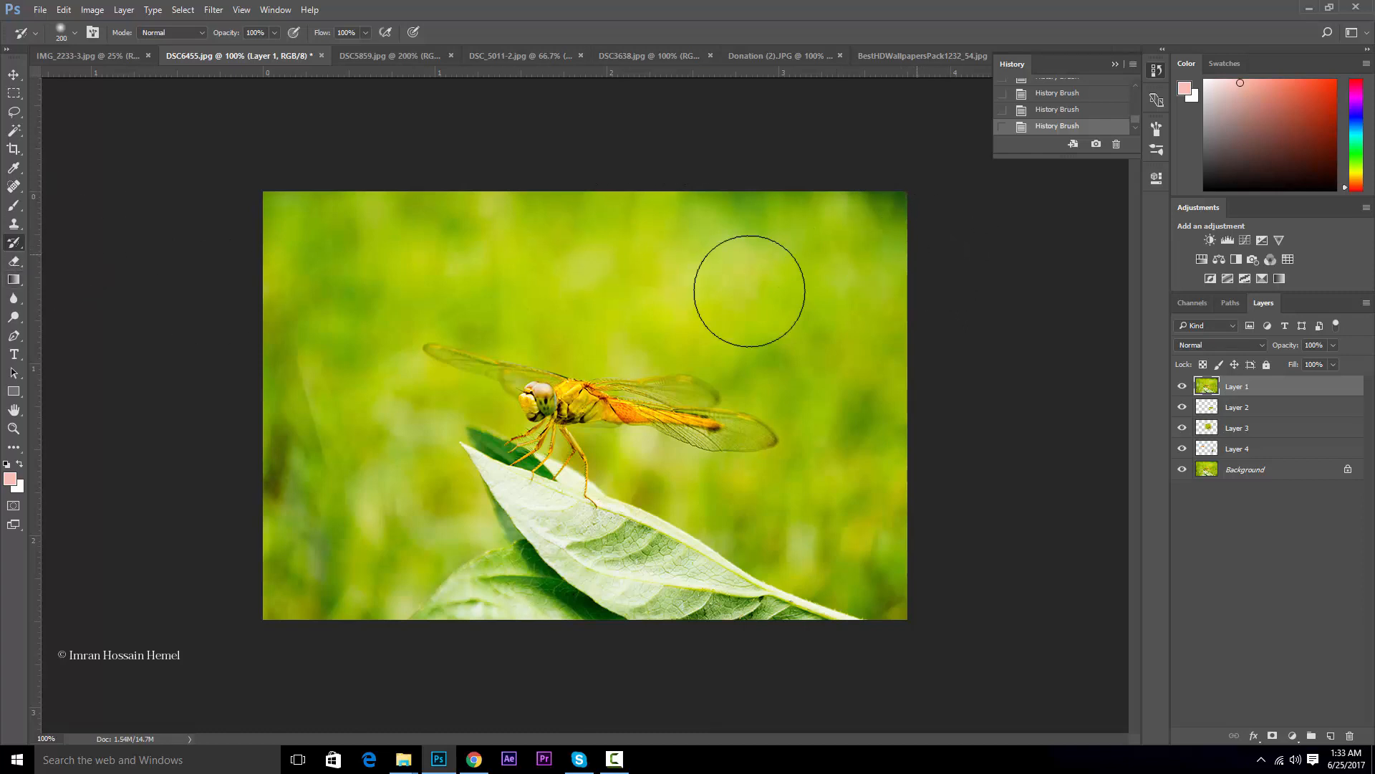
Step: Hide the Background layer and erase the upper part of Layer 1 with the Eraser tool at 20% opacity
click(14, 268)
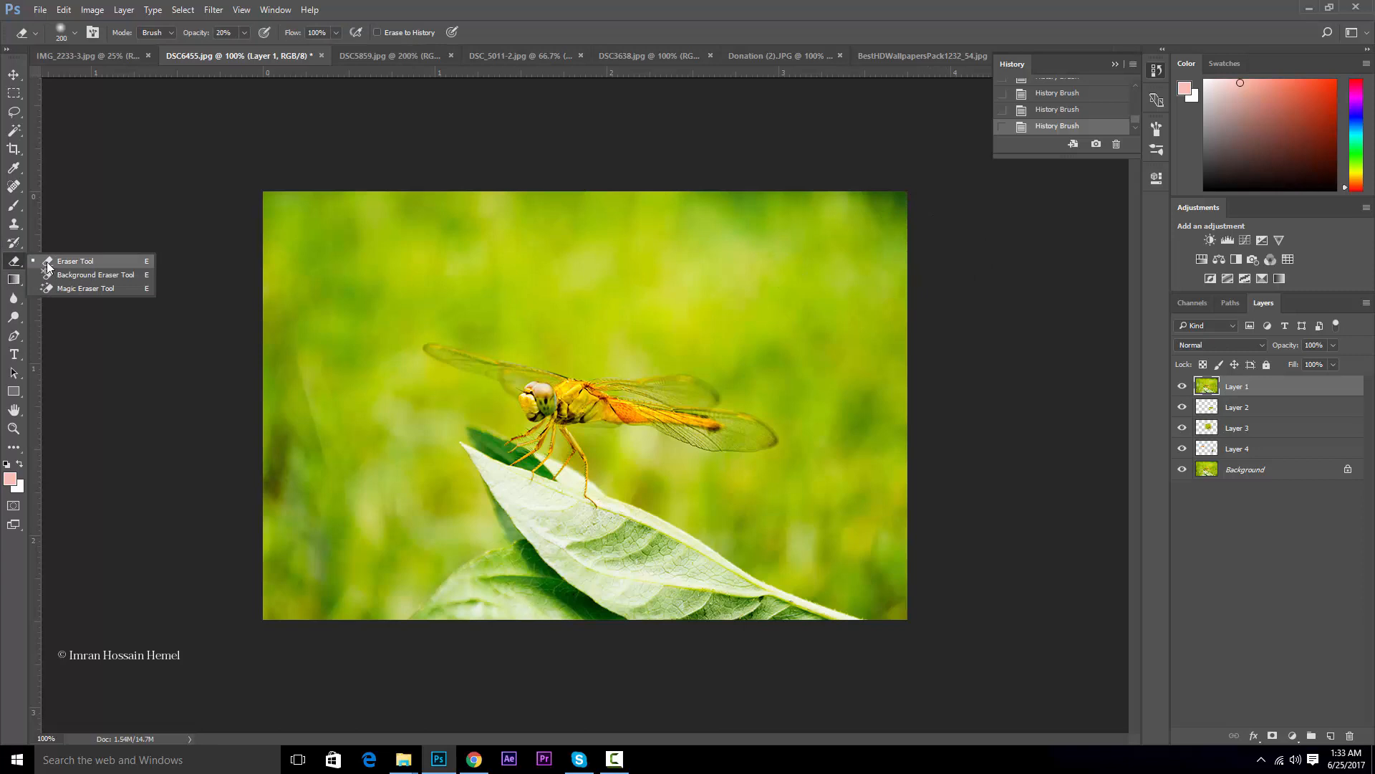
click(52, 262)
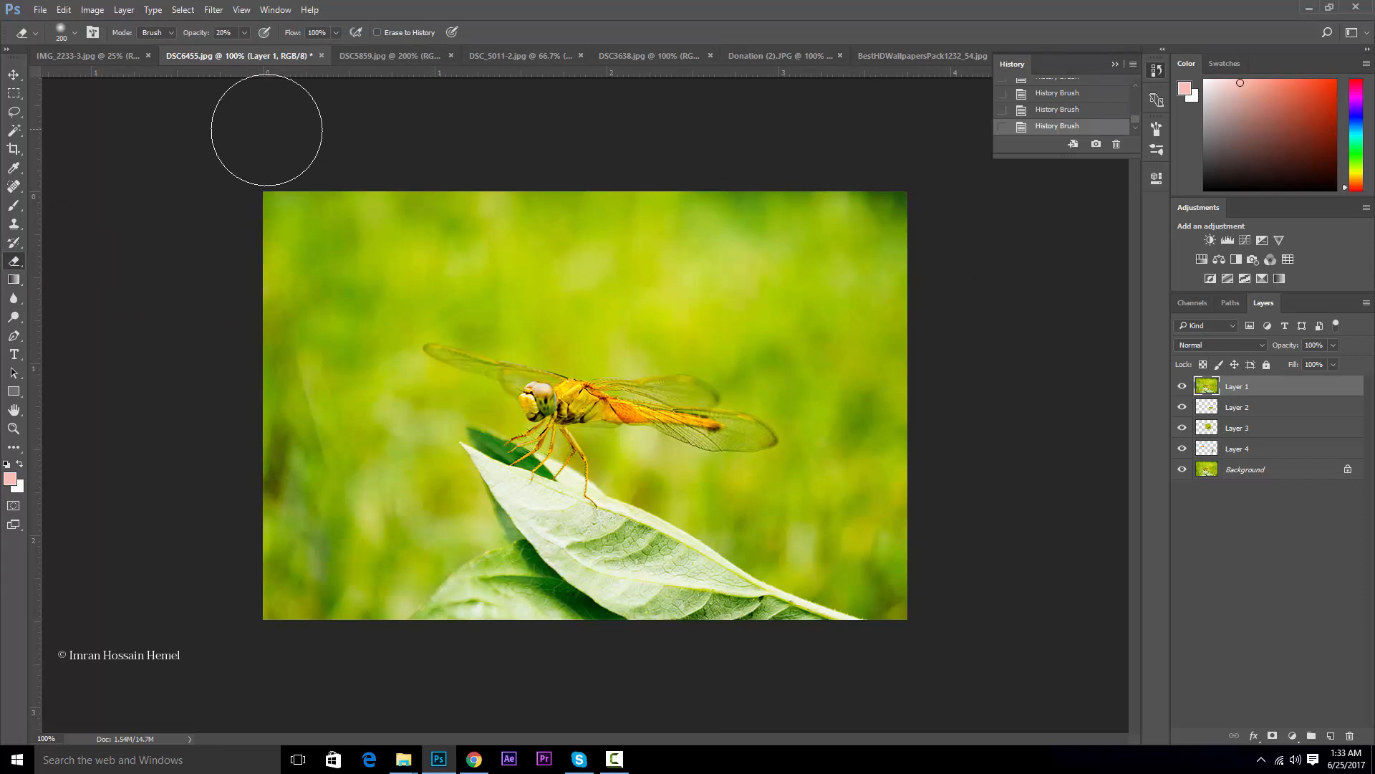
click(19, 131)
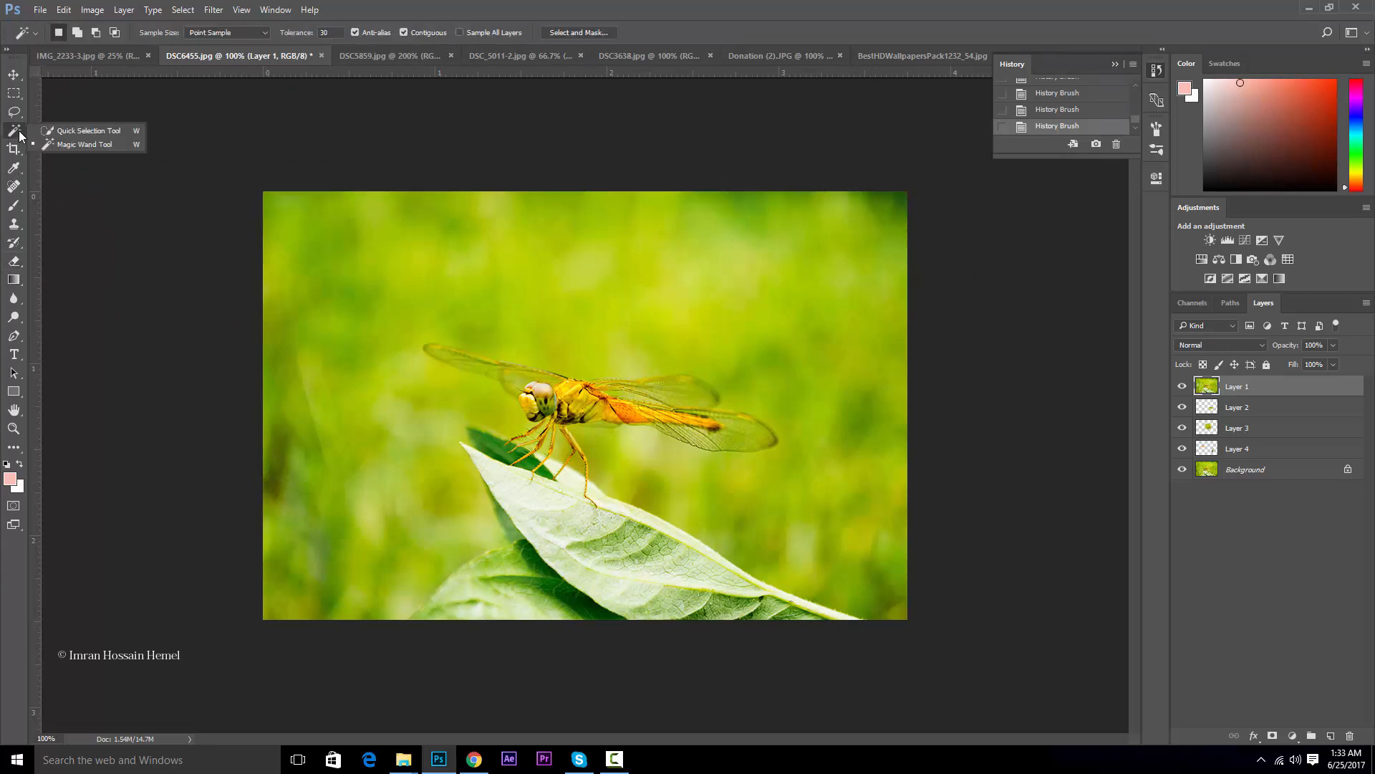
click(14, 263)
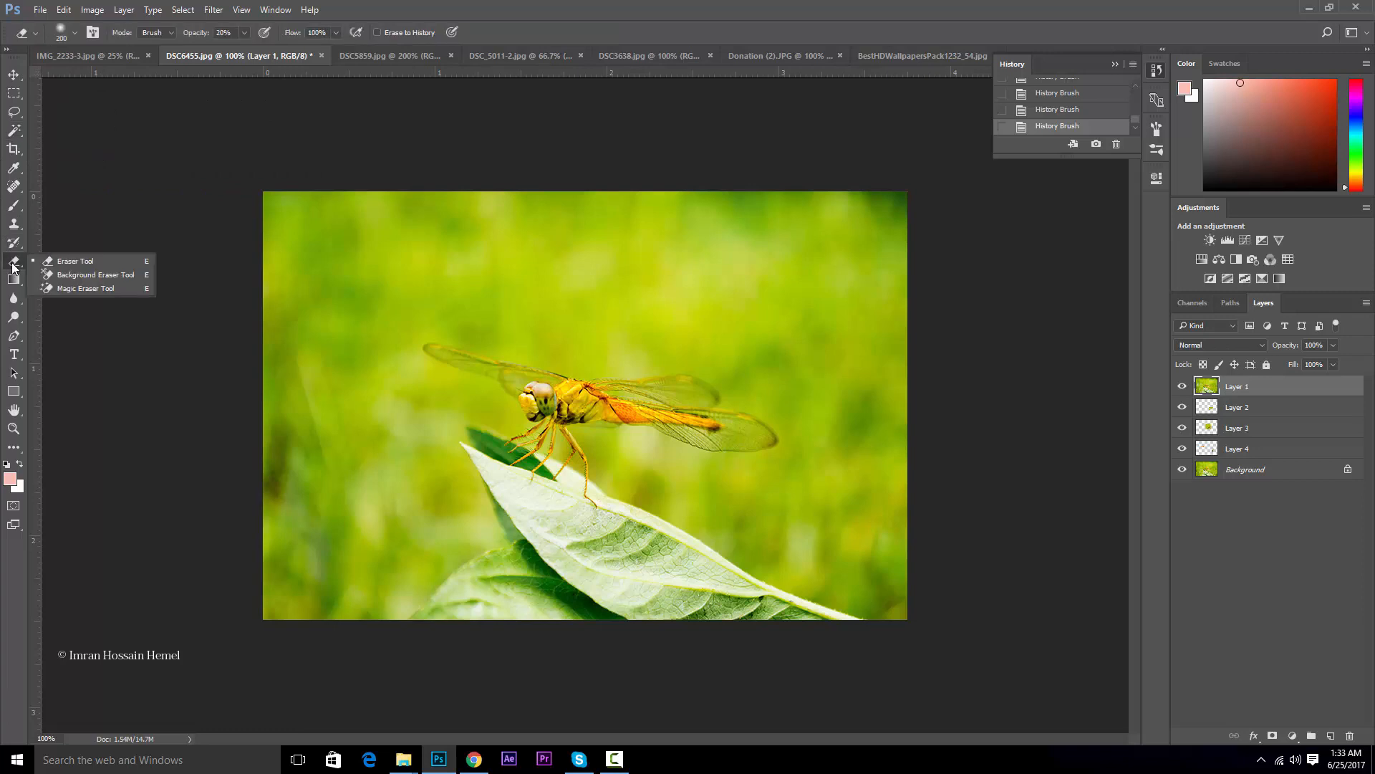
click(64, 263)
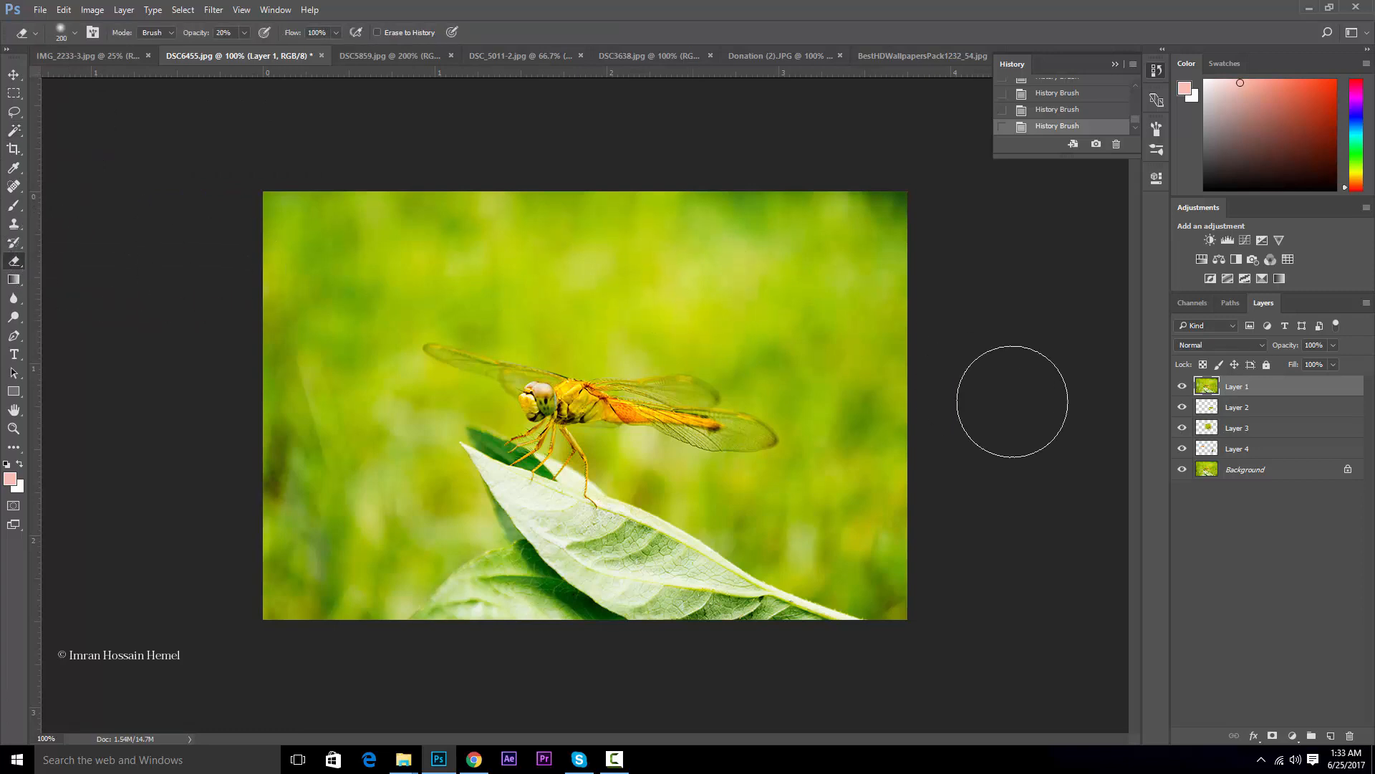
click(1182, 474)
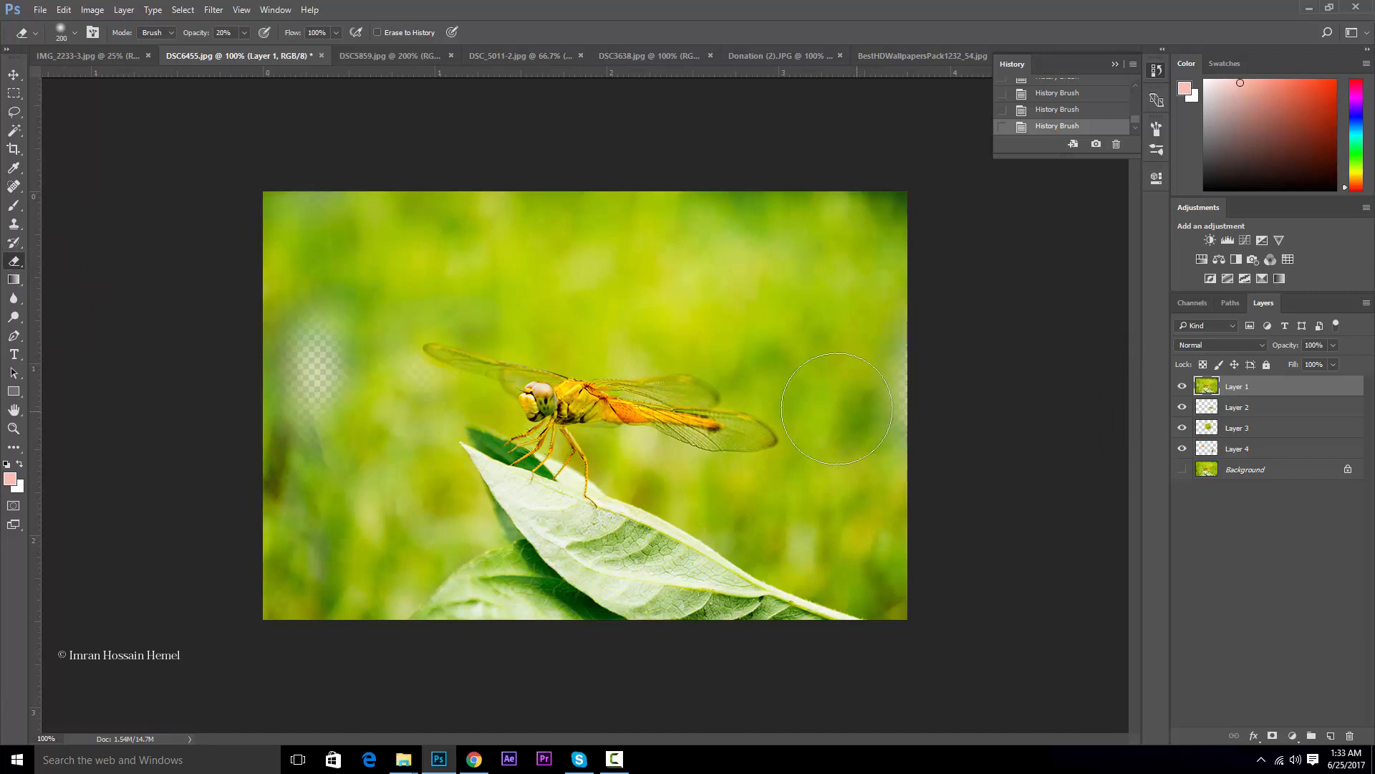
mouse_move(318, 218)
mouse_down()
mouse_move(538, 205)
mouse_move(810, 240)
mouse_up()
mouse_move(809, 240)
mouse_down()
mouse_move(509, 215)
mouse_move(562, 221)
mouse_move(670, 291)
mouse_move(70, 277)
mouse_up()
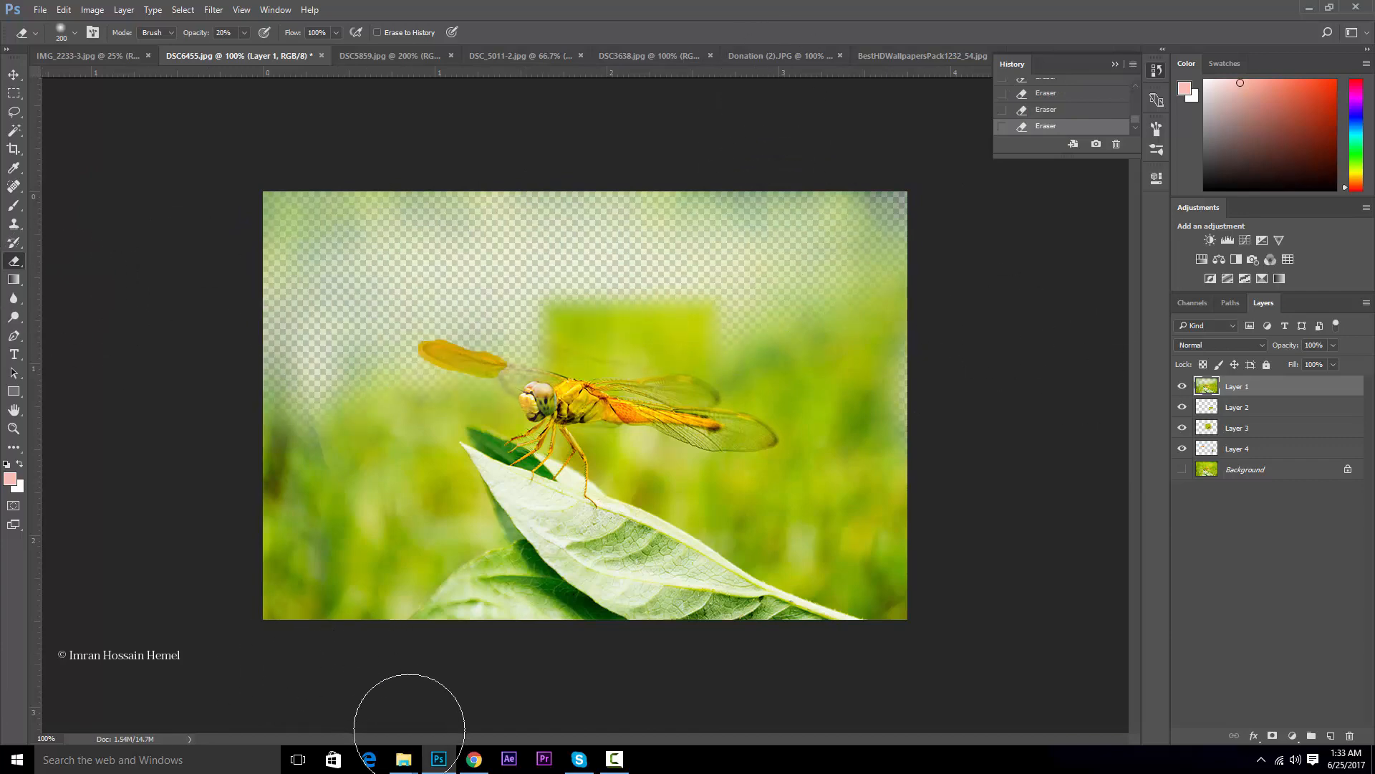
Step: Bring _DSC0401.JPG from the Selected folder into Photoshop and revert the photo to an early unretouched history state
mouse_move(404, 758)
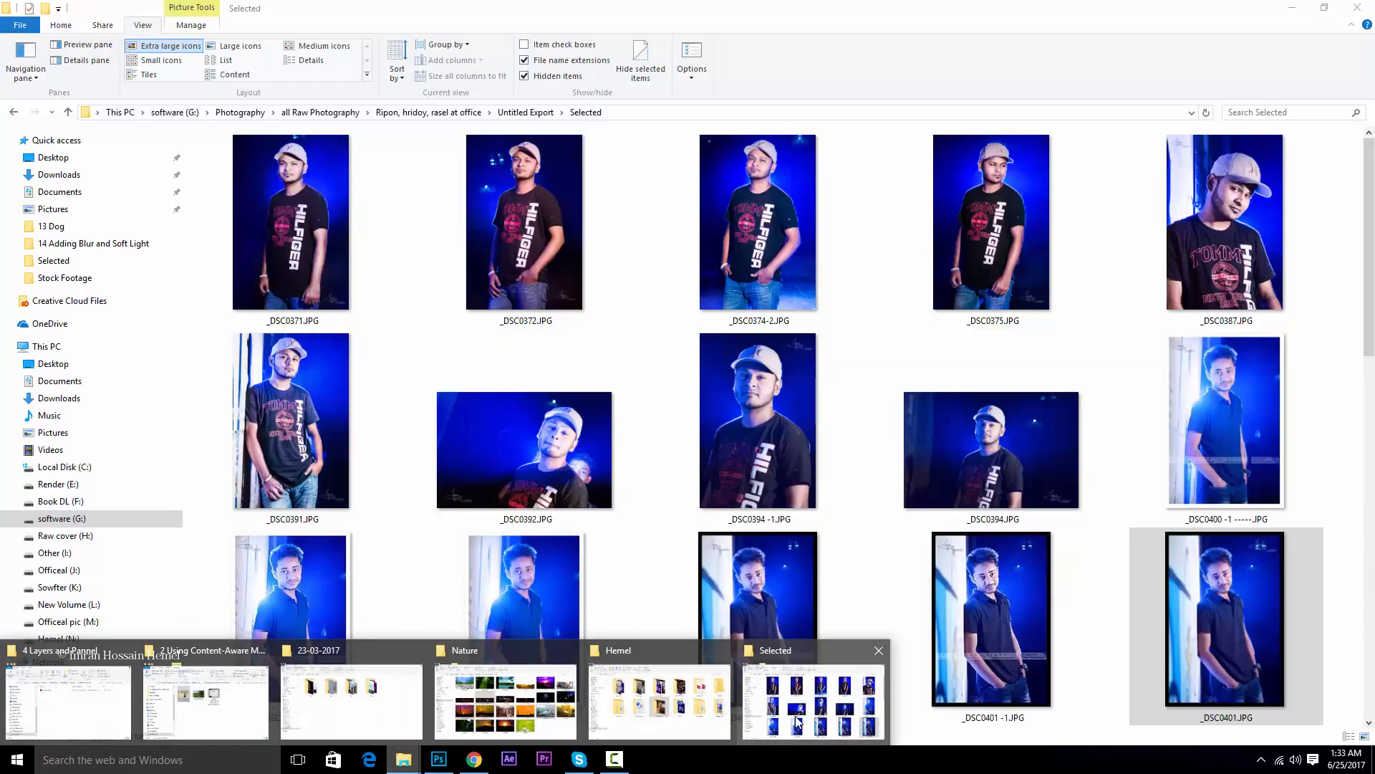
click(795, 716)
drag(1161, 652, 944, 4)
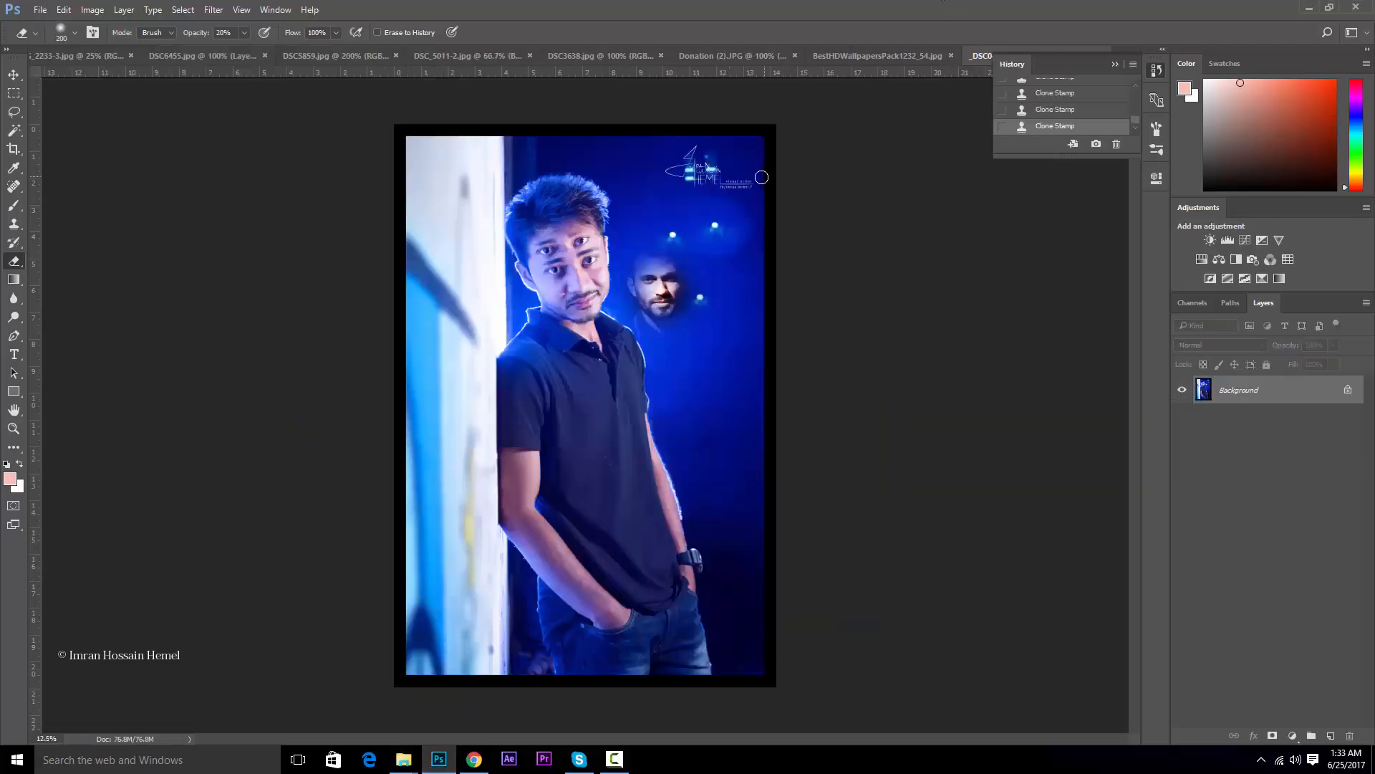
scroll(1060, 107, up, 10)
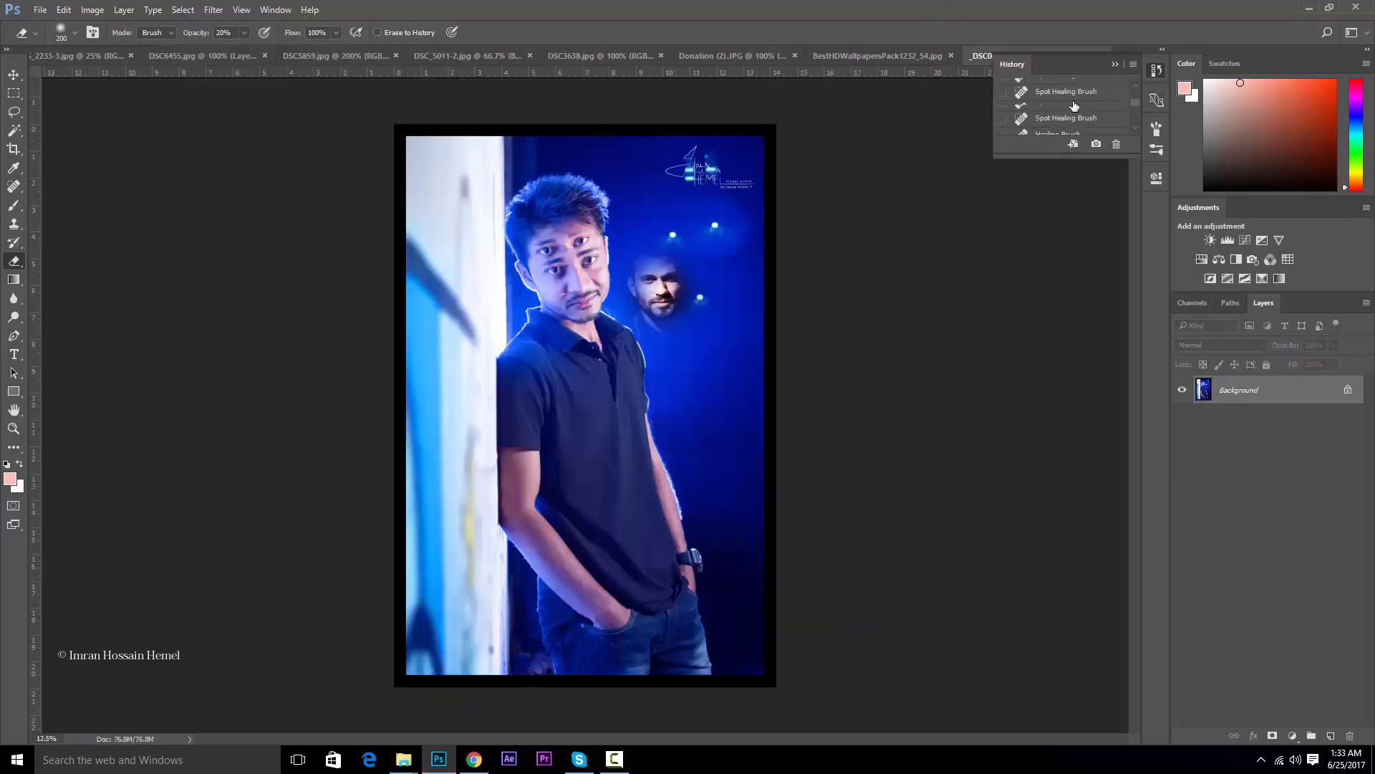
click(1068, 90)
click(1115, 65)
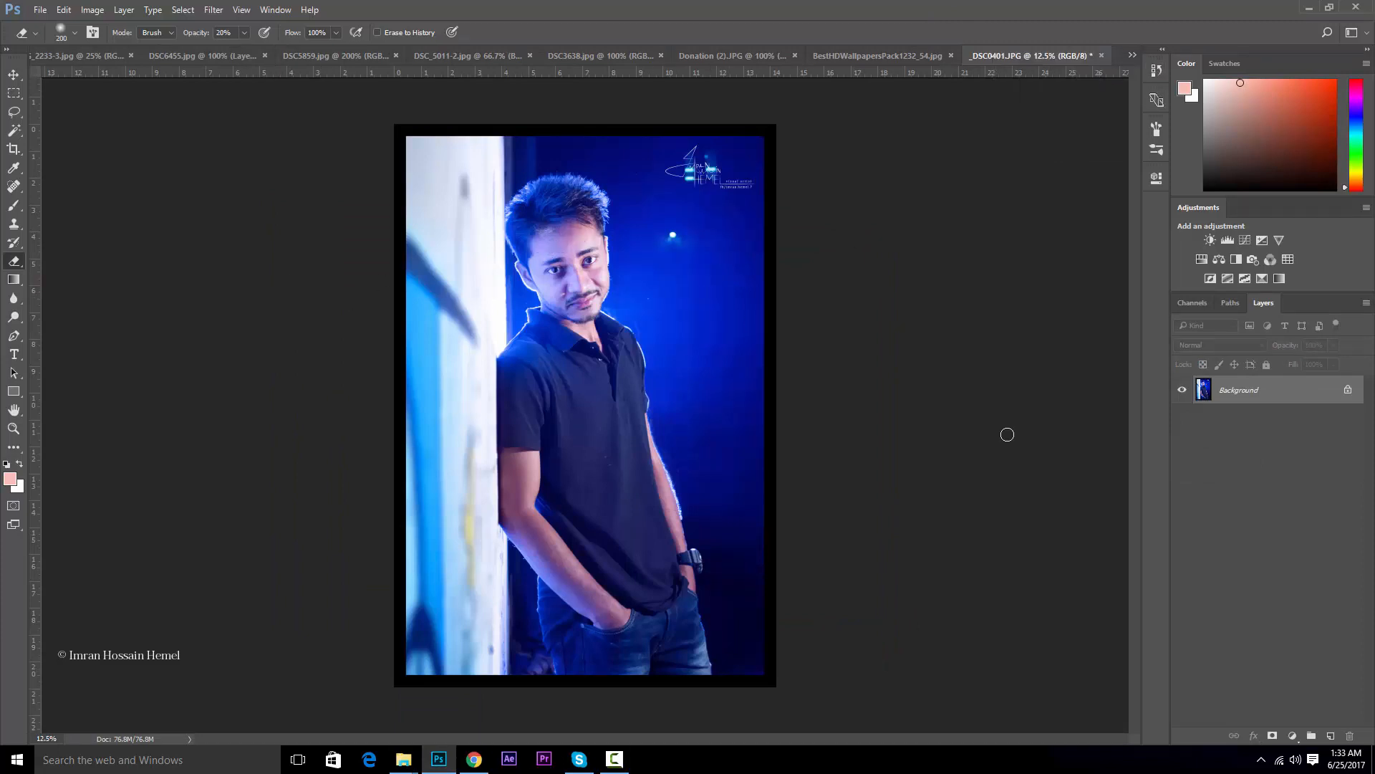
Step: Convert the Background to an editable Layer 0 and erase the blue backdrop beside the man's head with the 800 px eraser
double_click(1287, 396)
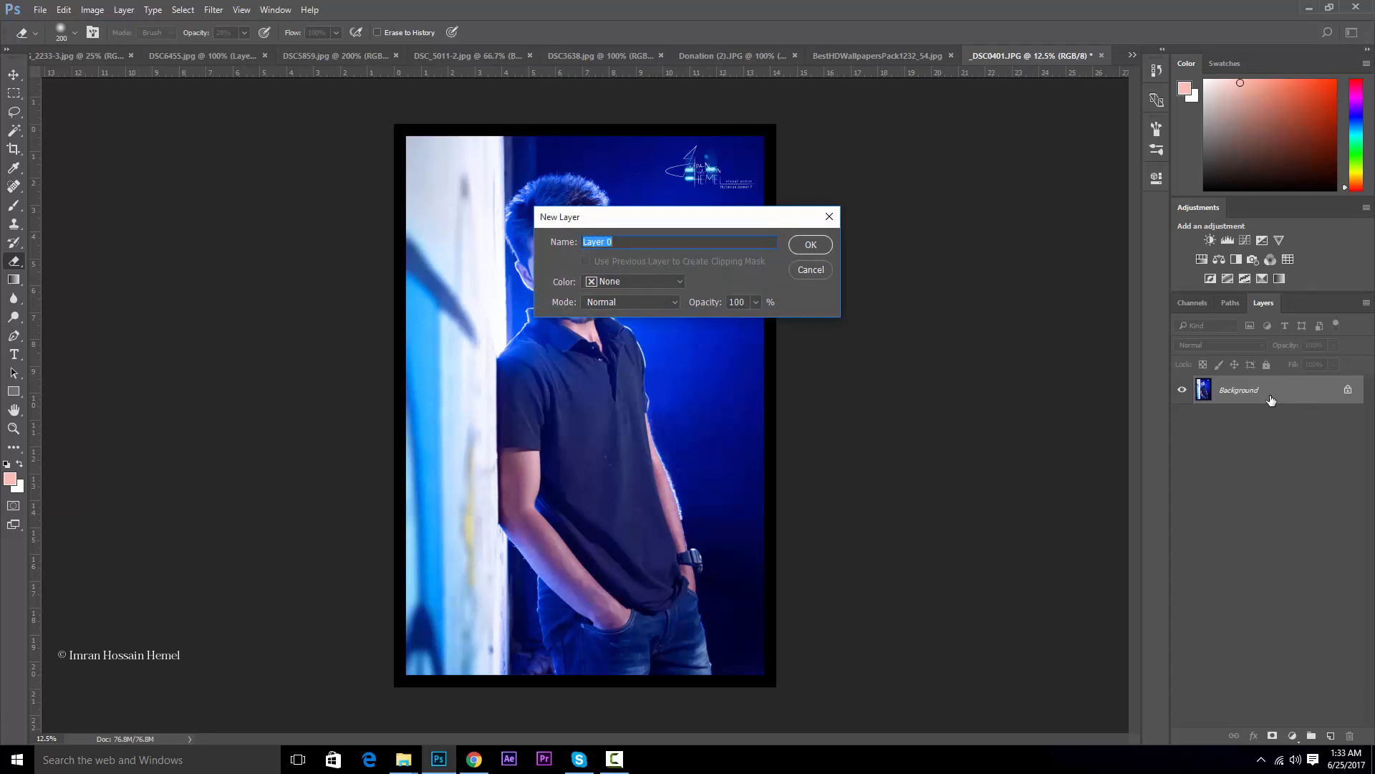
key(Return)
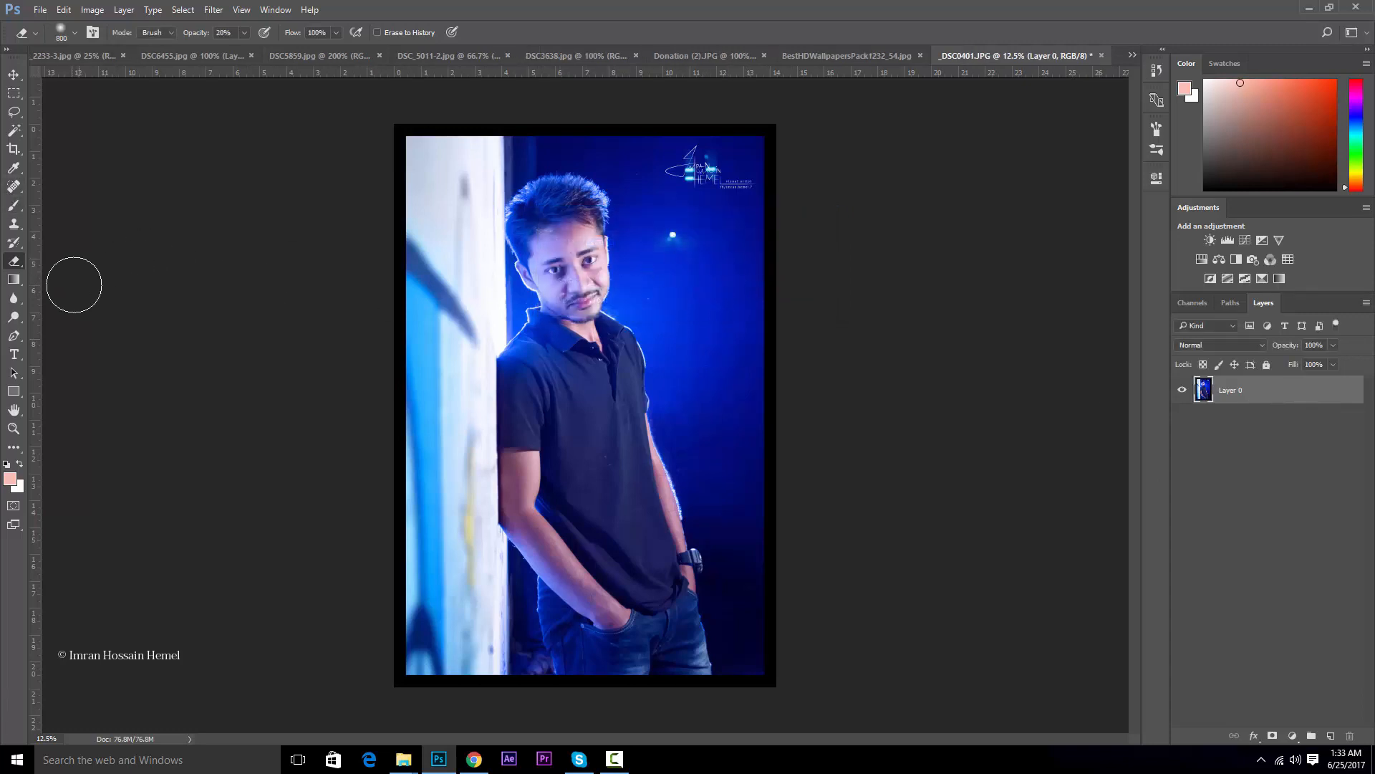
click(675, 240)
click(670, 230)
click(682, 248)
click(672, 241)
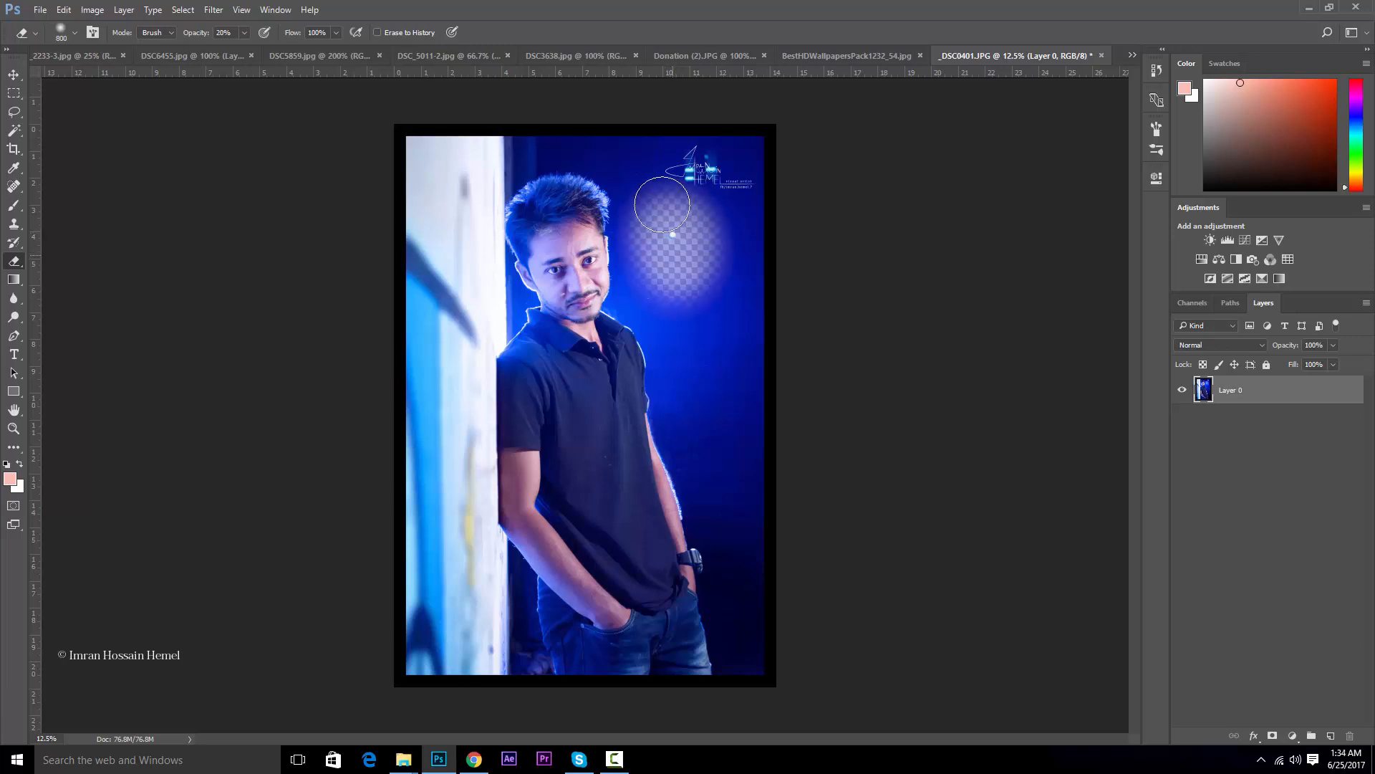
click(666, 223)
click(674, 261)
Step: Enlarge the eraser and fade out the backdrop, wall and black border surrounding the man on Layer 0
key(bracketright)
key(bracketright)
click(688, 265)
key(bracketright)
key(bracketright)
key(bracketright)
key(bracketright)
key(bracketright)
key(bracketright)
mouse_move(712, 305)
mouse_down()
mouse_move(720, 274)
mouse_move(751, 290)
mouse_move(741, 364)
mouse_move(741, 351)
mouse_move(794, 641)
mouse_move(786, 709)
mouse_move(722, 750)
mouse_move(458, 708)
mouse_move(378, 643)
mouse_move(412, 574)
mouse_move(430, 618)
mouse_move(348, 212)
mouse_move(380, 328)
mouse_move(410, 147)
mouse_move(392, 179)
mouse_move(407, 136)
mouse_move(389, 142)
mouse_move(495, 91)
mouse_move(479, 150)
mouse_up()
drag(458, 73, 411, 190)
Step: Reduce the eraser to 1000 px and further erase the wall, lower edge and backdrop around the man
key(bracketleft)
key(ctrl+semicolon)
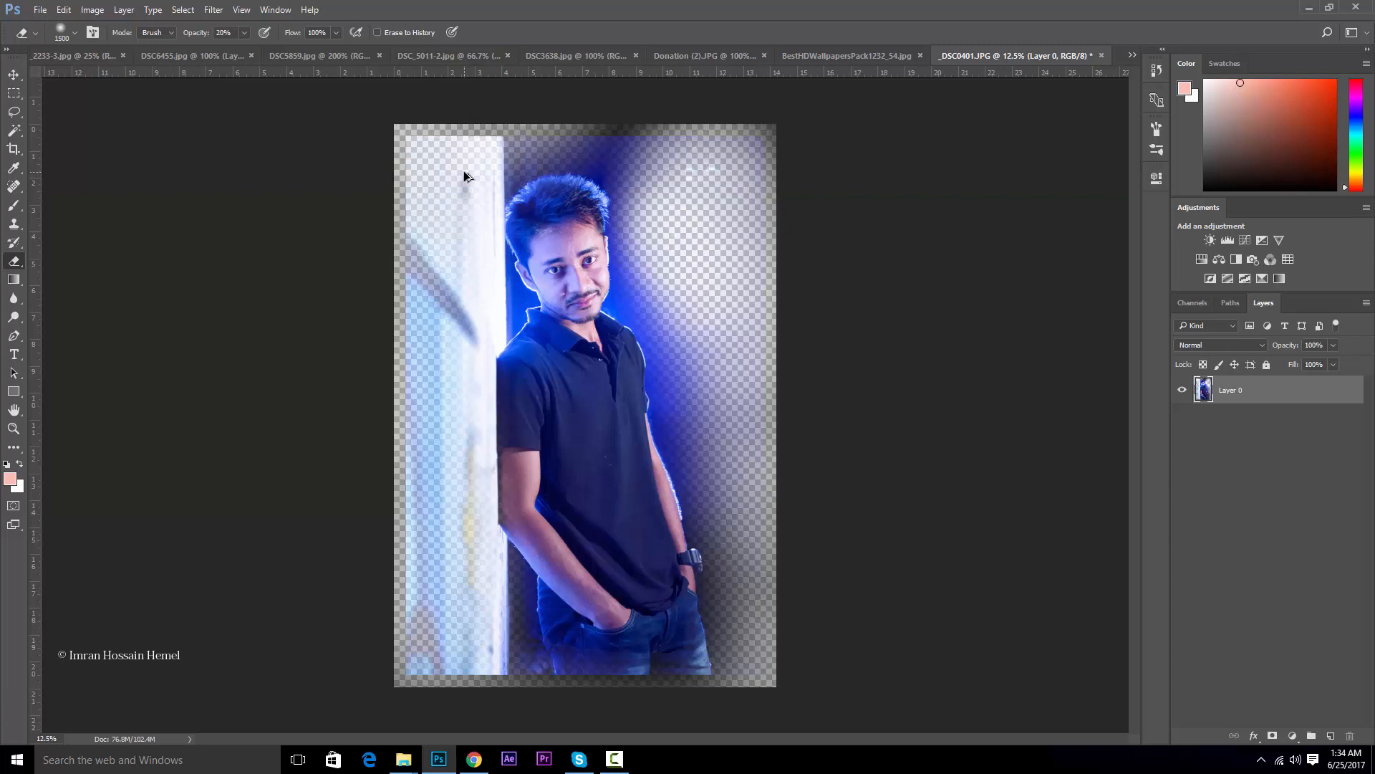
key(bracketleft)
key(bracketleft)
key(bracketleft)
mouse_move(429, 167)
mouse_down()
mouse_move(401, 232)
mouse_move(428, 365)
mouse_move(396, 336)
mouse_move(393, 512)
mouse_move(428, 572)
mouse_move(419, 580)
mouse_move(510, 686)
mouse_move(432, 683)
mouse_move(801, 704)
mouse_move(376, 645)
mouse_move(892, 673)
mouse_up()
mouse_move(892, 673)
mouse_down()
mouse_move(467, 643)
mouse_move(436, 575)
mouse_move(418, 199)
mouse_move(467, 107)
mouse_move(342, 154)
mouse_up()
key(bracketleft)
key(bracketleft)
mouse_move(484, 128)
mouse_down()
mouse_move(792, 169)
mouse_move(798, 298)
mouse_move(878, 512)
mouse_up()
drag(737, 350, 732, 260)
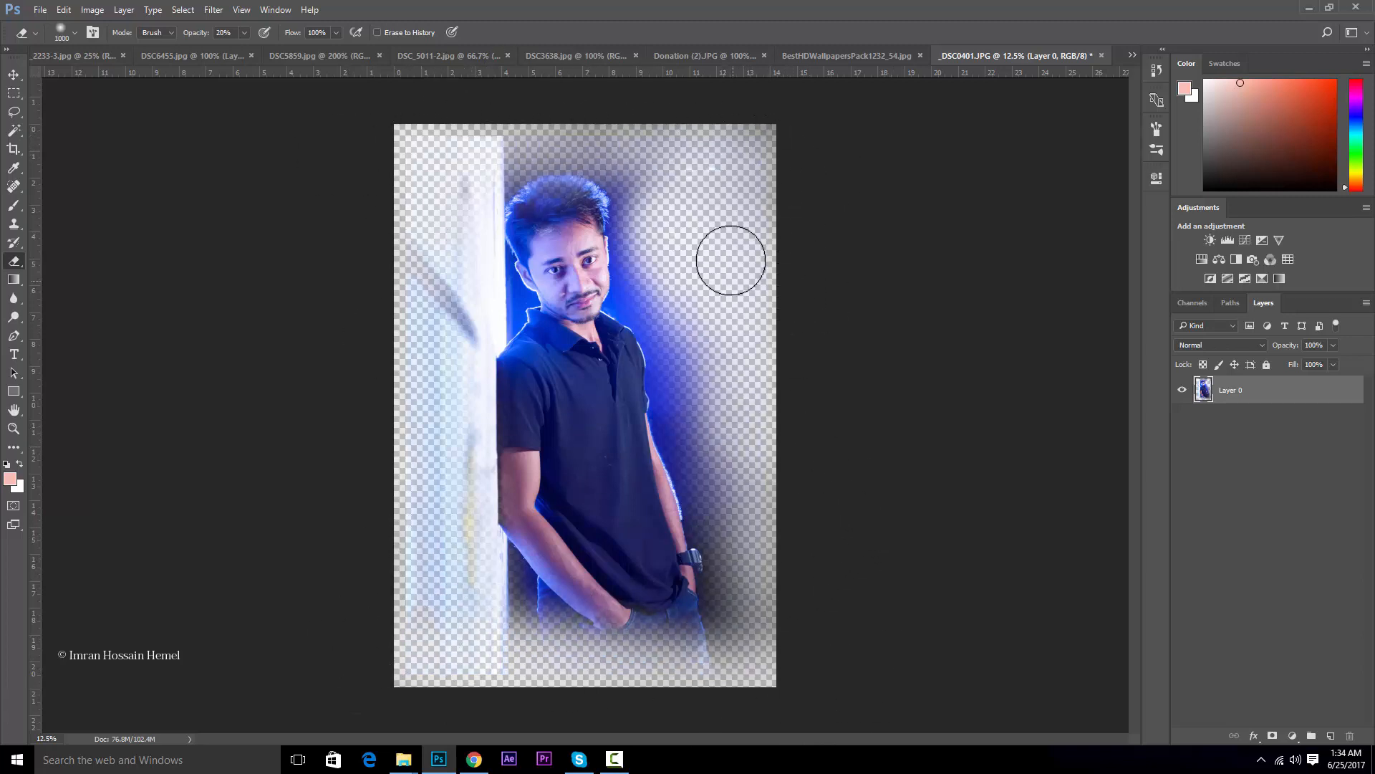
Step: Examine the semi-transparent erased backdrop beside the man up close
key(ctrl+plus)
key(ctrl+plus)
key(ctrl+plus)
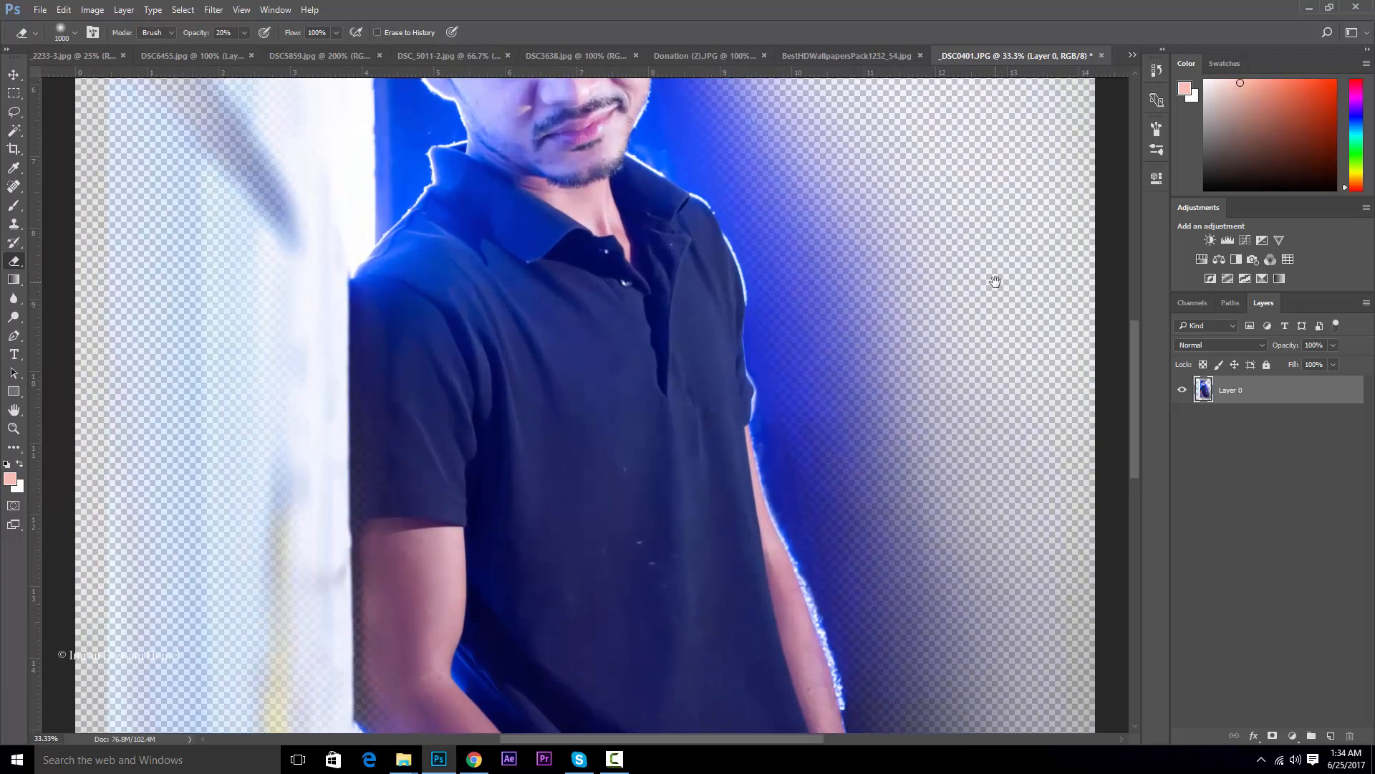
drag(995, 282, 499, 459)
key(ctrl+plus)
key(ctrl+plus)
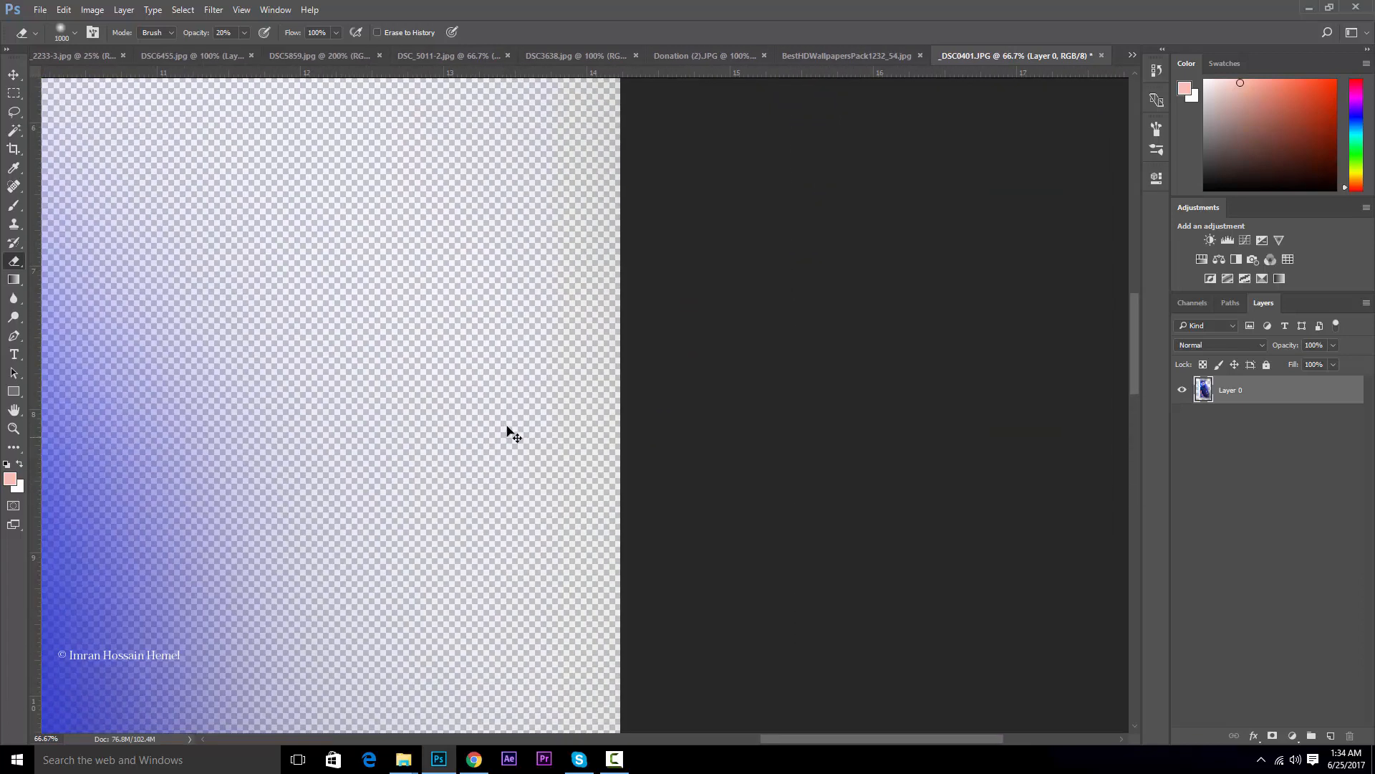
key(ctrl+minus)
key(ctrl+minus)
key(ctrl+minus)
key(ctrl+minus)
key(ctrl+minus)
key(ctrl+minus)
key(ctrl+minus)
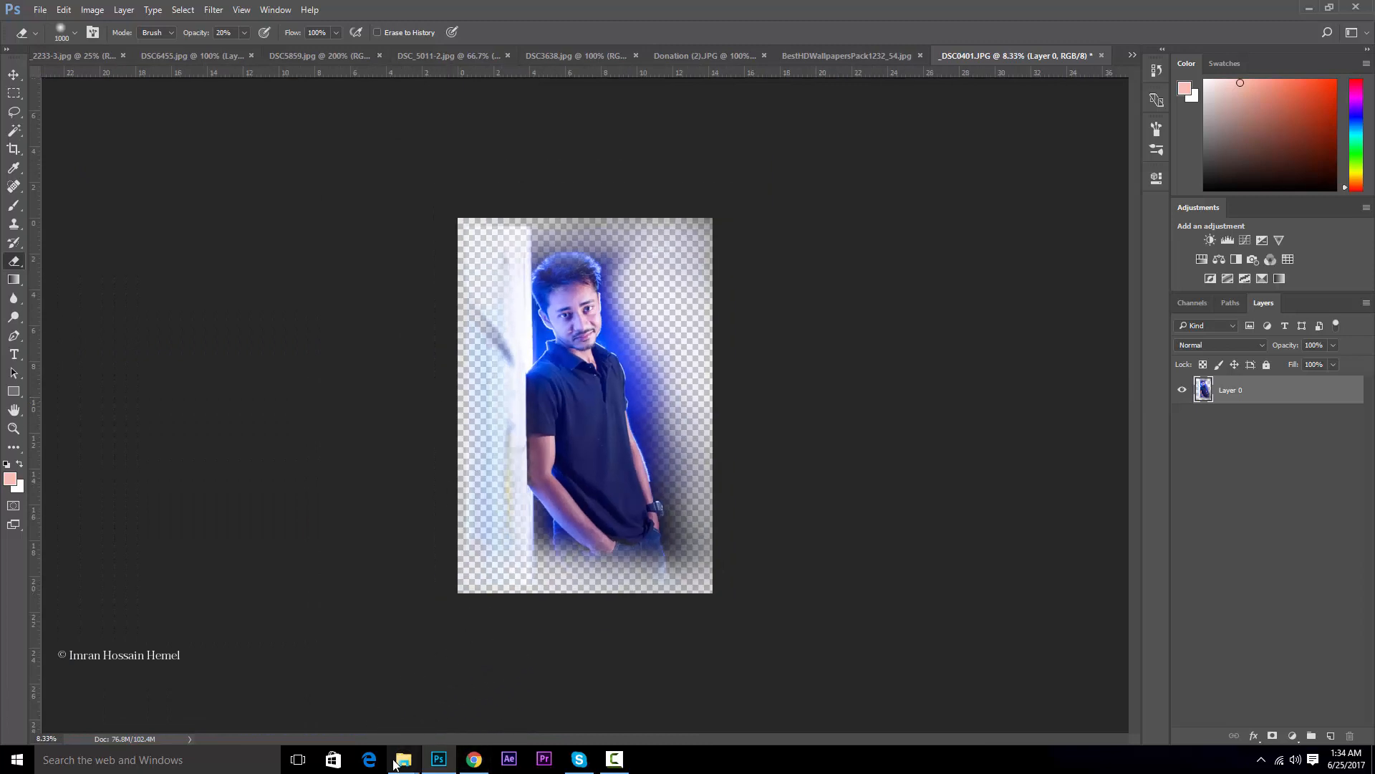
Step: Copy the whole _DSC6598.jpg landscape from the Nature folder into the portrait document and place its layer beneath Layer 0
mouse_move(401, 766)
click(551, 705)
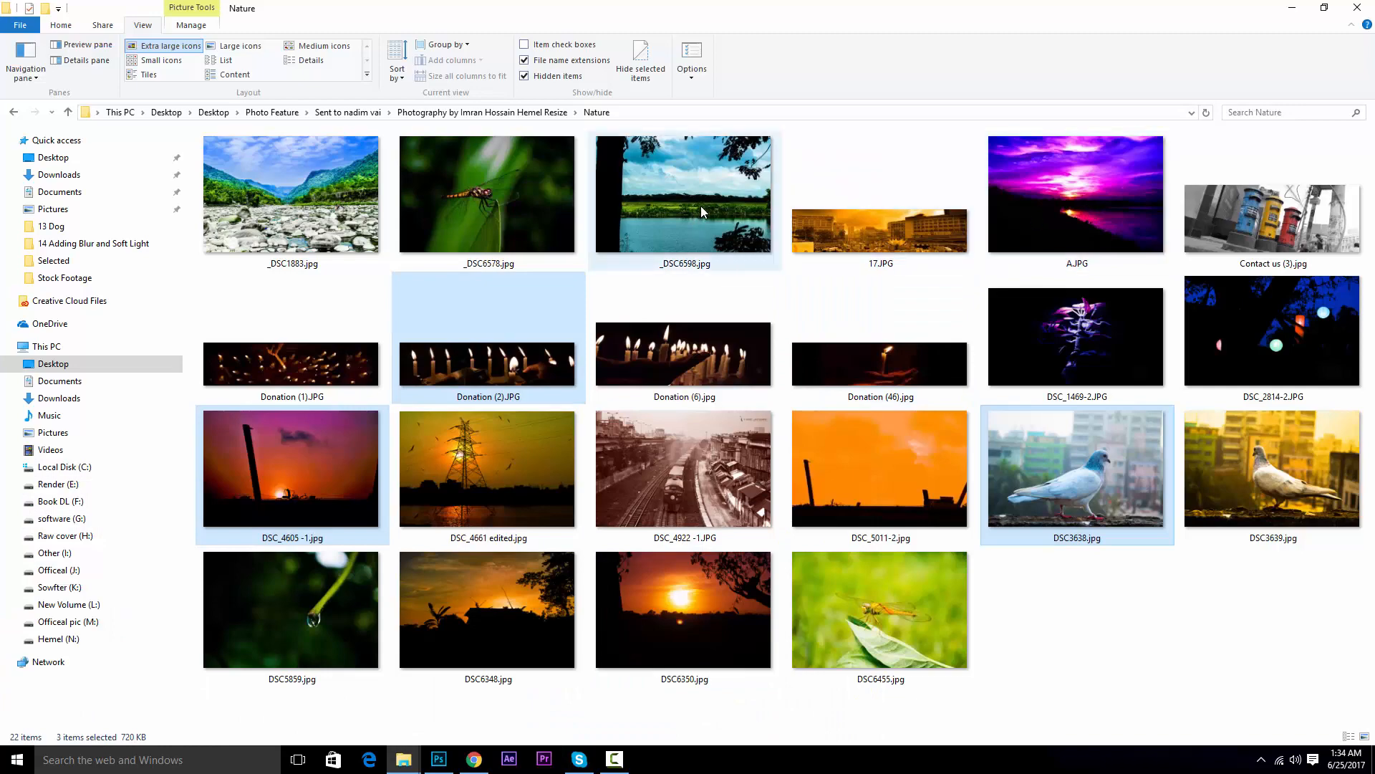
drag(695, 225, 776, 81)
key(ctrl+a)
key(ctrl+c)
key(ctrl+w)
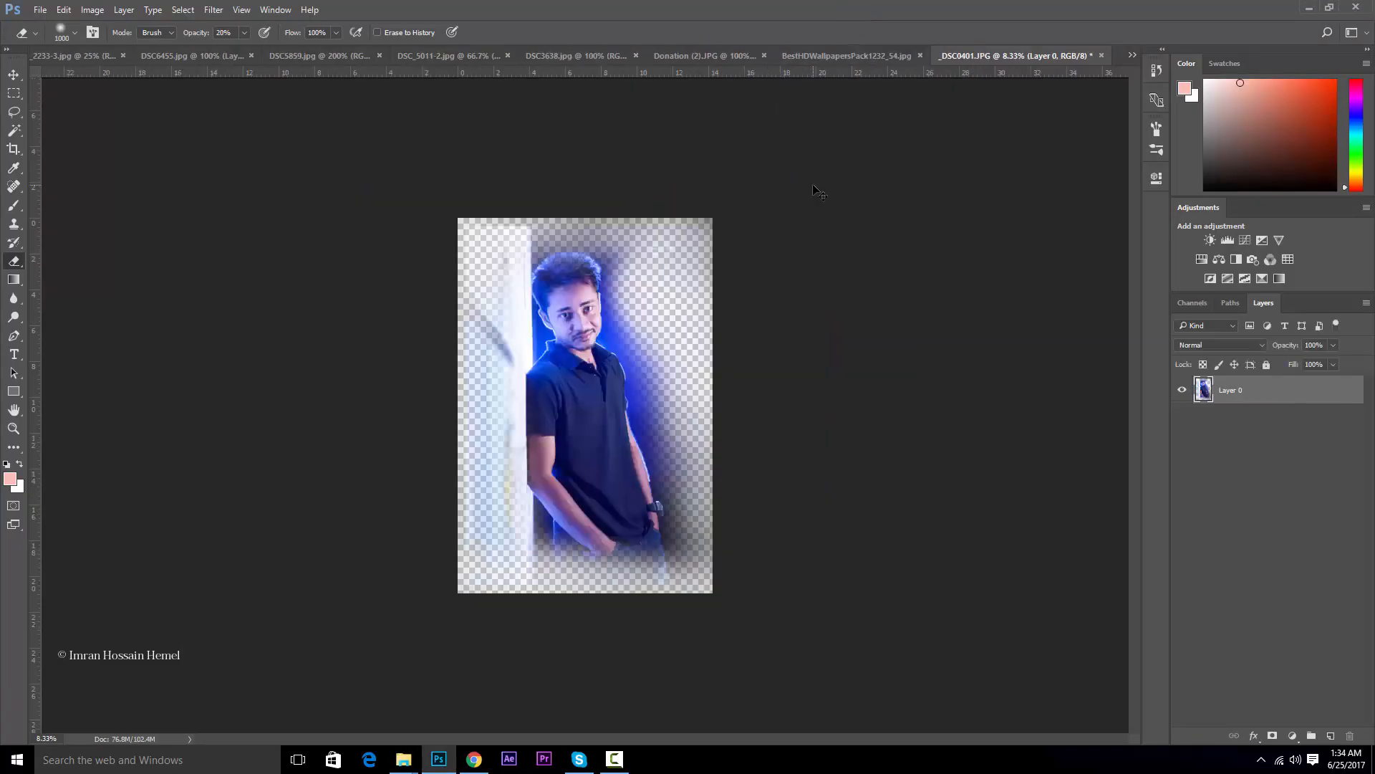
key(ctrl+v)
drag(1247, 391, 1245, 432)
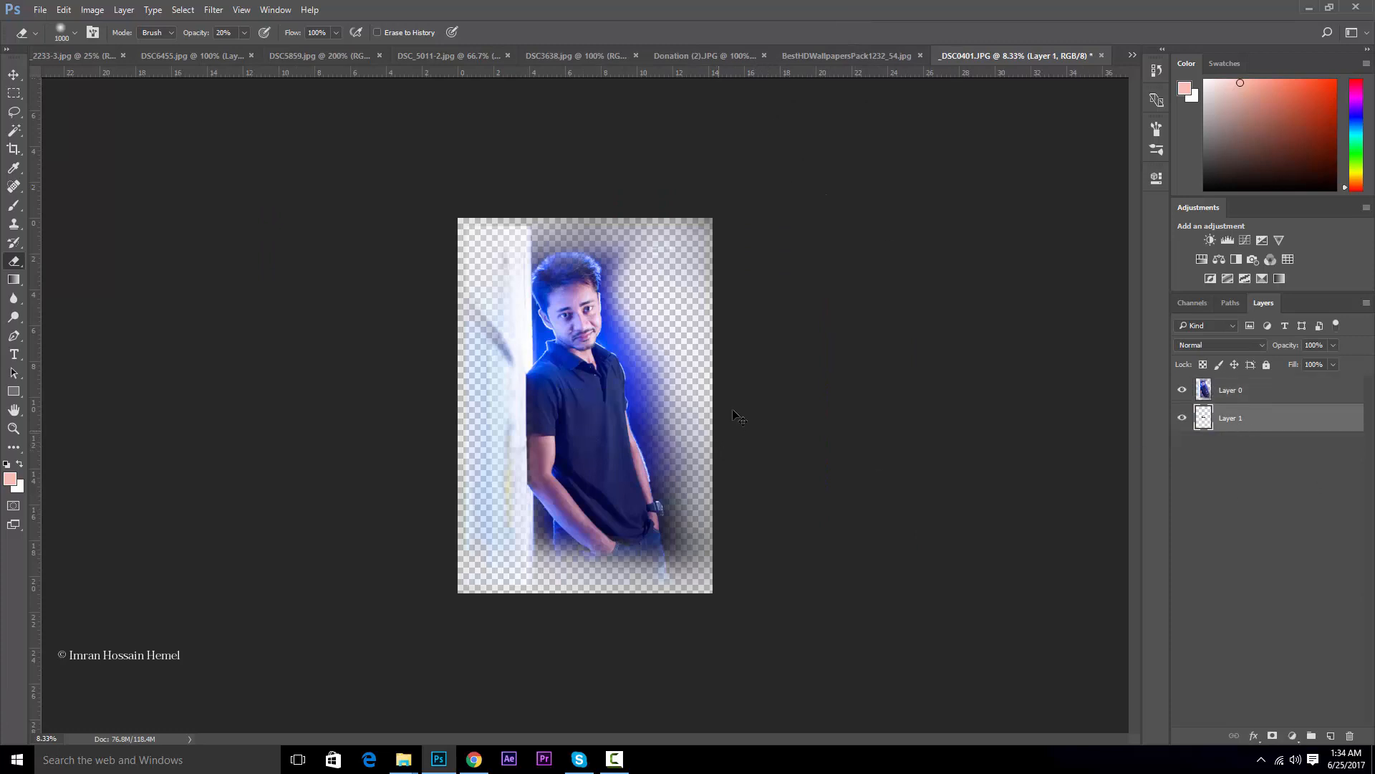
Step: Scale the pasted landscape layer to about 1229% so that it covers the entire canvas
key(ctrl+t)
drag(617, 380, 930, 126)
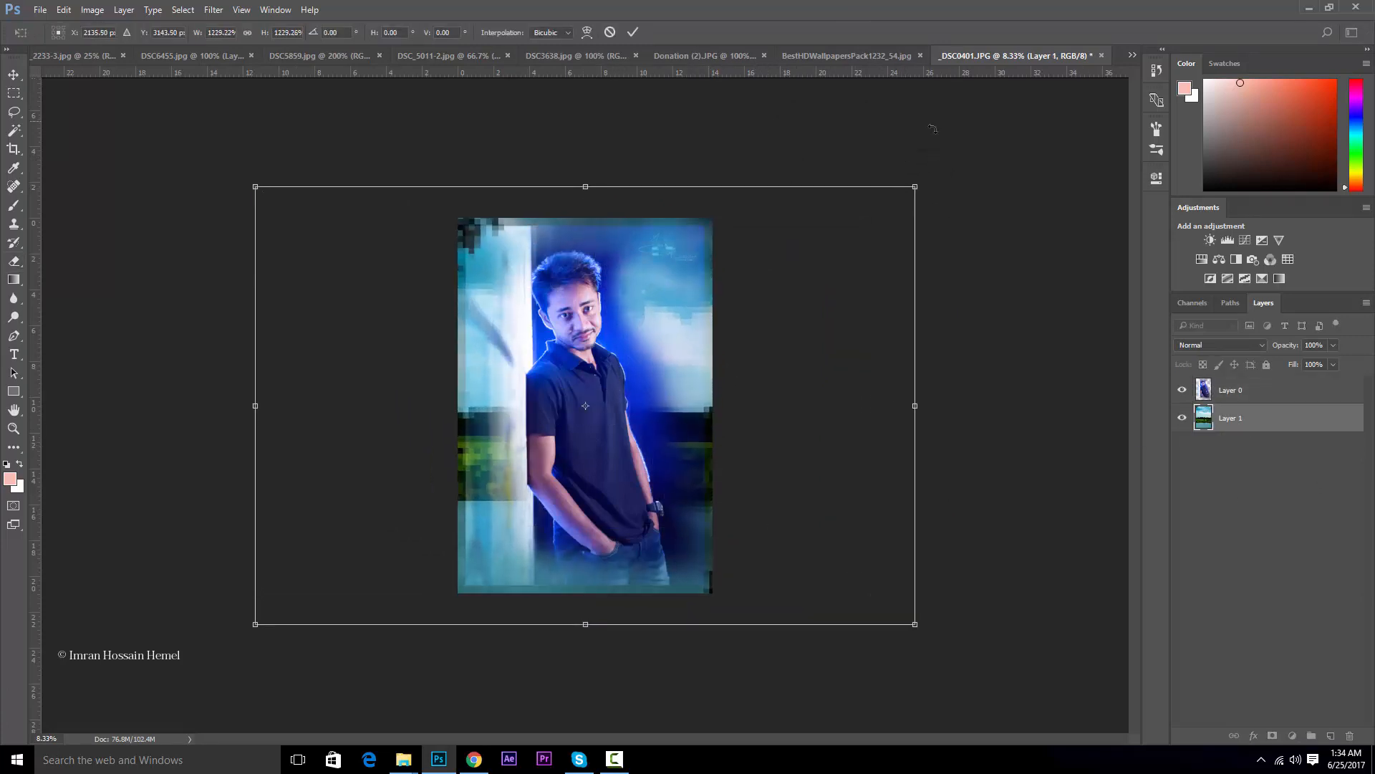
key(Return)
Step: Fade the man into the landscape by erasing across Layer 0 at 20% opacity, enlarging the eraser to 2000 px
key(e)
click(1211, 389)
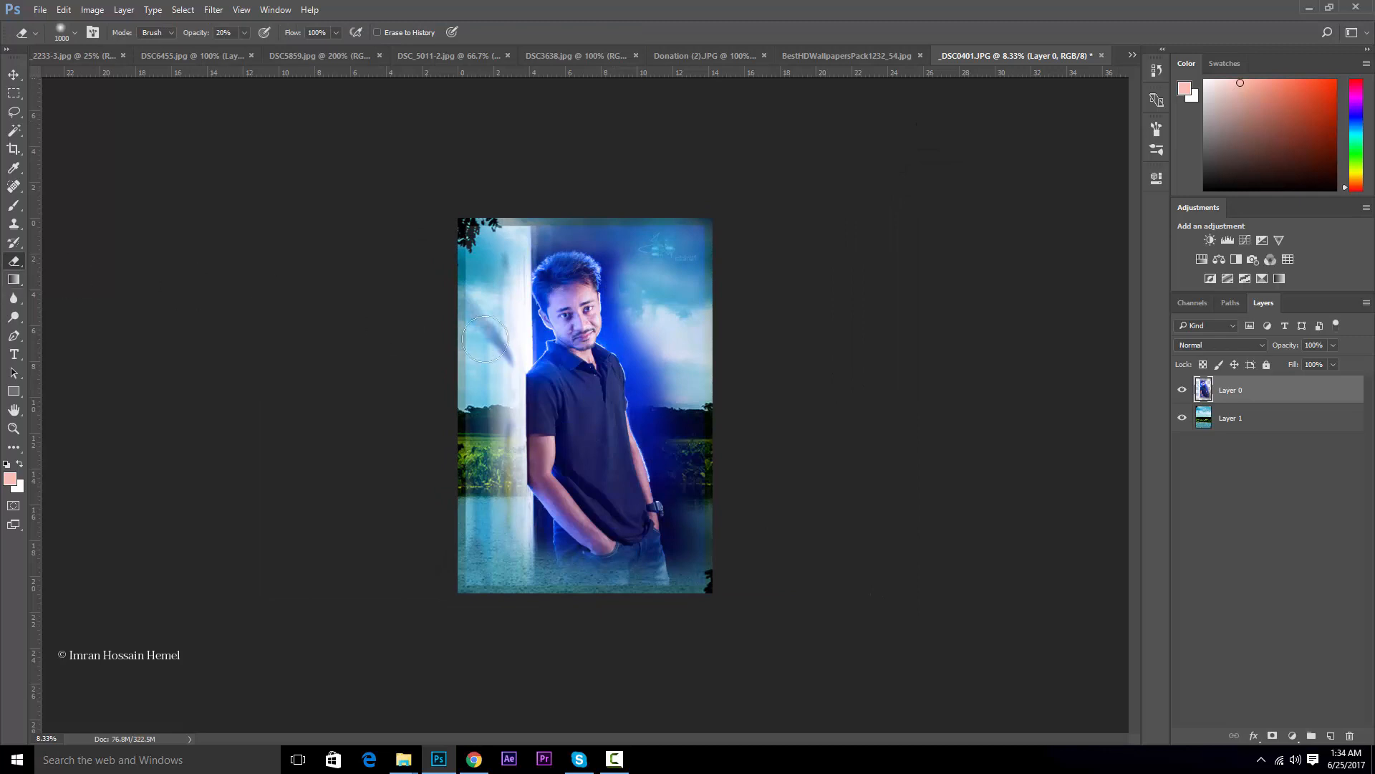
mouse_move(584, 376)
mouse_down()
mouse_move(597, 415)
mouse_move(583, 423)
mouse_move(598, 472)
mouse_move(582, 518)
mouse_move(606, 455)
mouse_move(568, 441)
mouse_move(613, 434)
mouse_up()
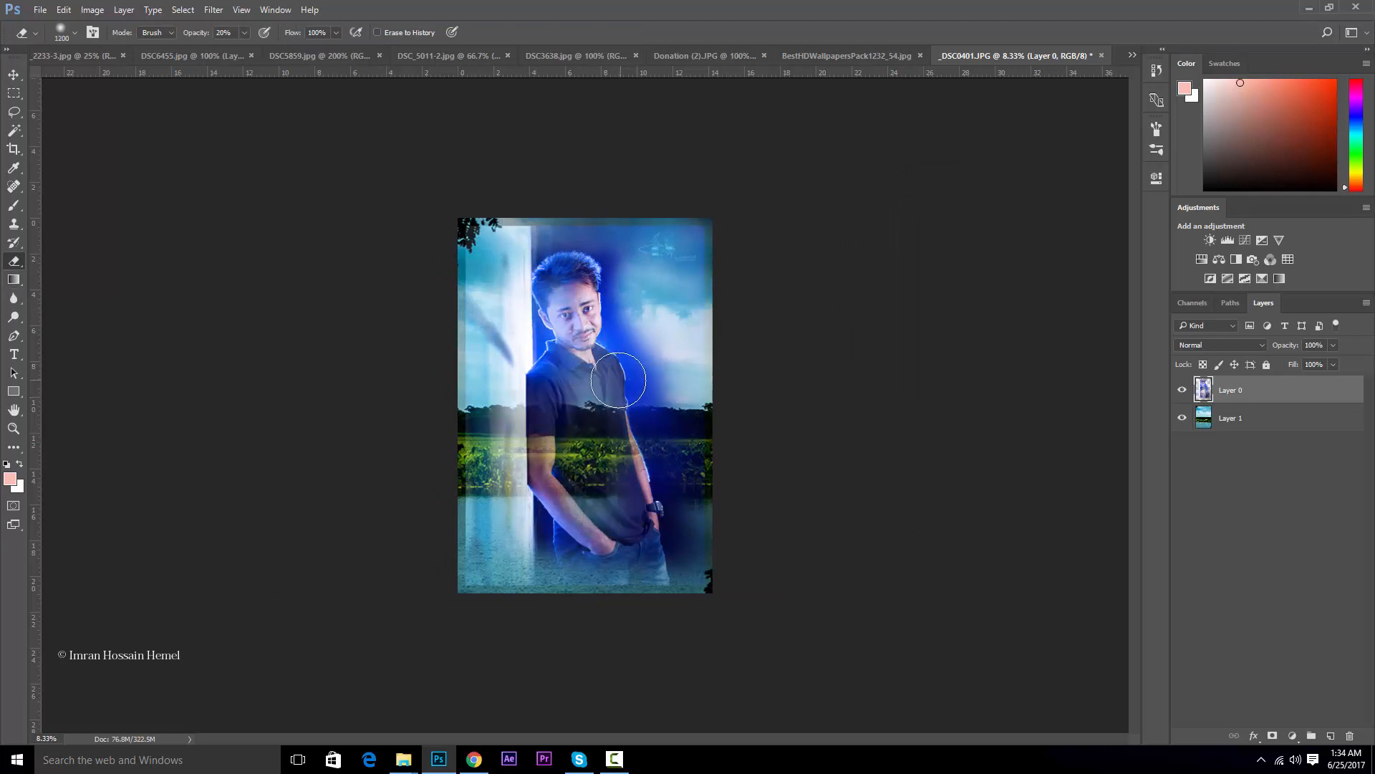
key(bracketright)
key(bracketright)
key(bracketright)
key(bracketright)
key(bracketright)
key(bracketright)
key(bracketright)
mouse_move(555, 278)
mouse_down()
mouse_move(662, 372)
mouse_move(635, 347)
mouse_move(538, 334)
mouse_move(644, 515)
mouse_up()
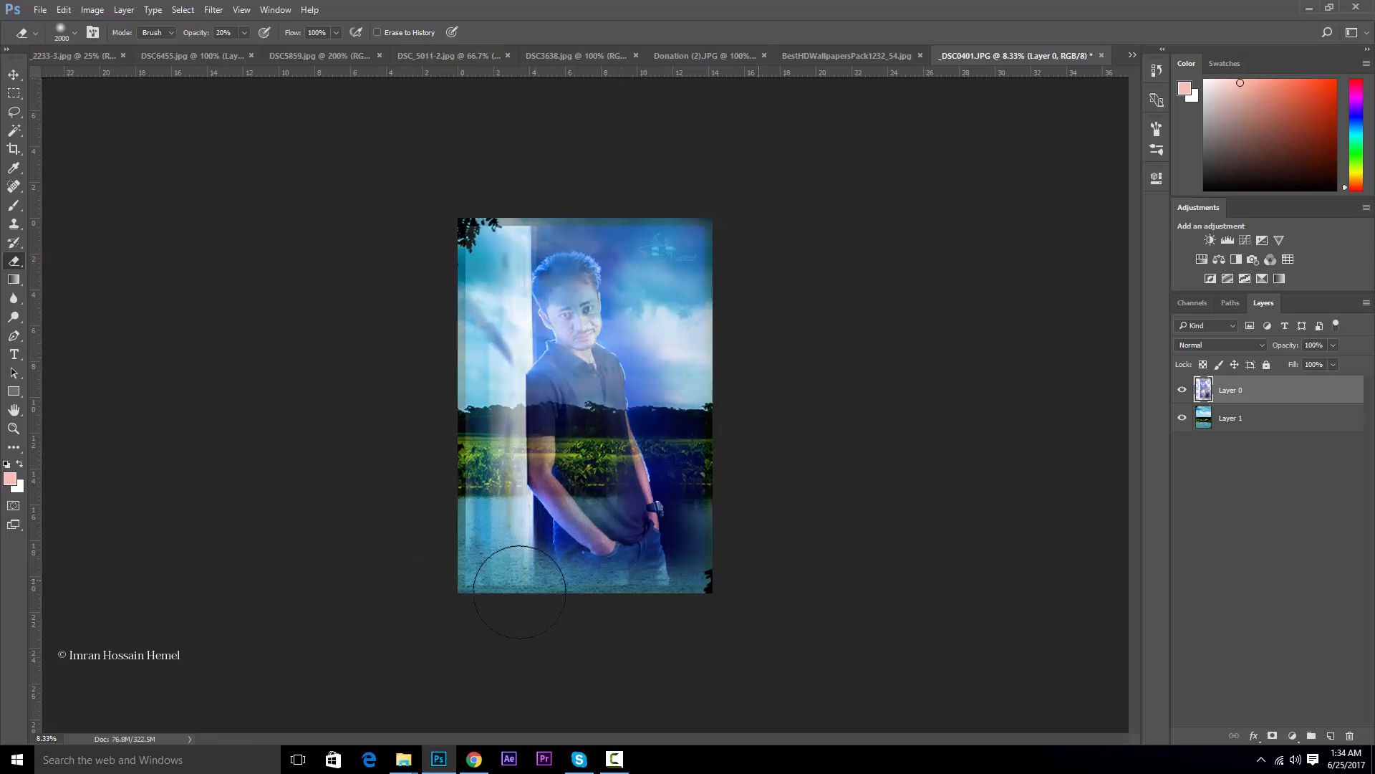
mouse_move(519, 591)
mouse_down()
mouse_move(681, 459)
mouse_move(760, 461)
mouse_move(469, 602)
mouse_move(556, 556)
mouse_move(442, 337)
mouse_move(523, 493)
mouse_move(460, 249)
mouse_move(692, 359)
mouse_move(826, 535)
mouse_move(829, 507)
mouse_up()
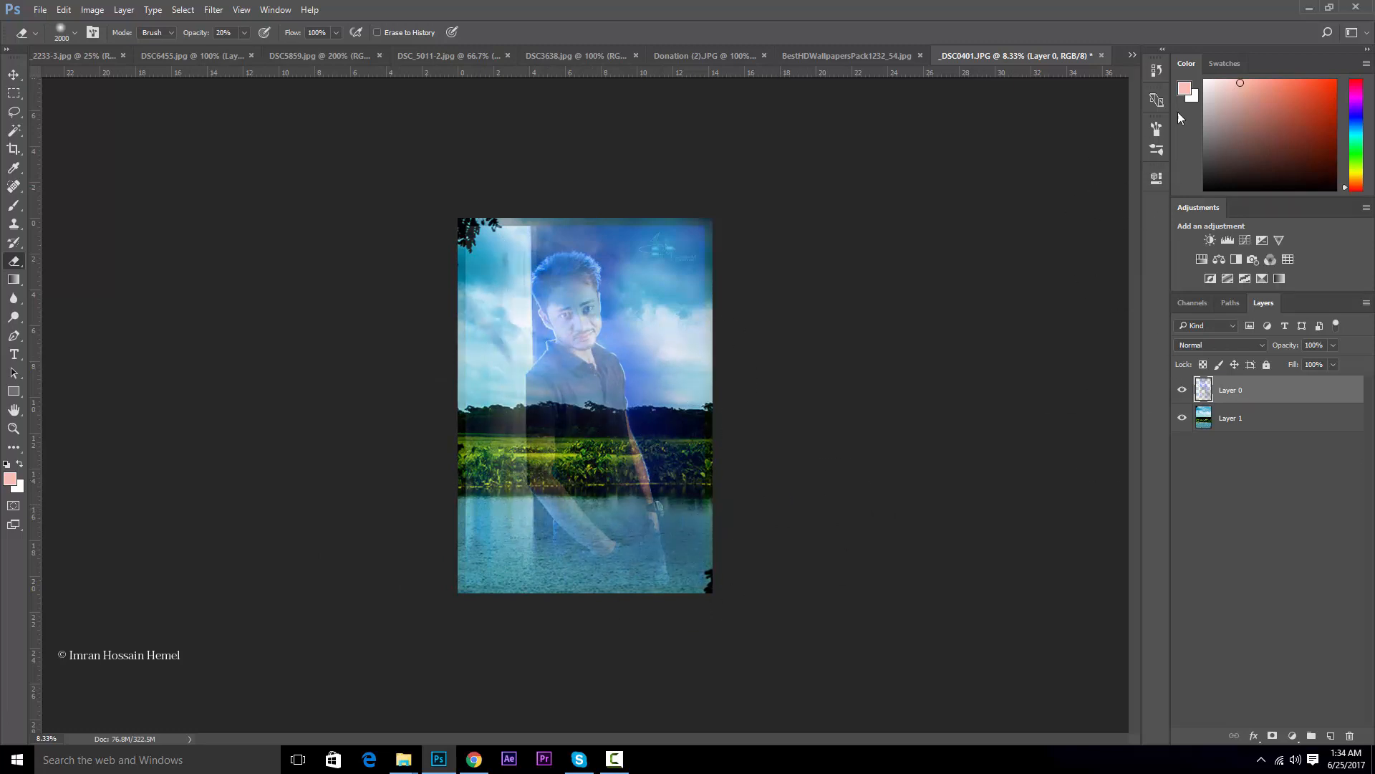
Step: Revert _DSC0401.JPG to its original opened state in the history
click(1155, 70)
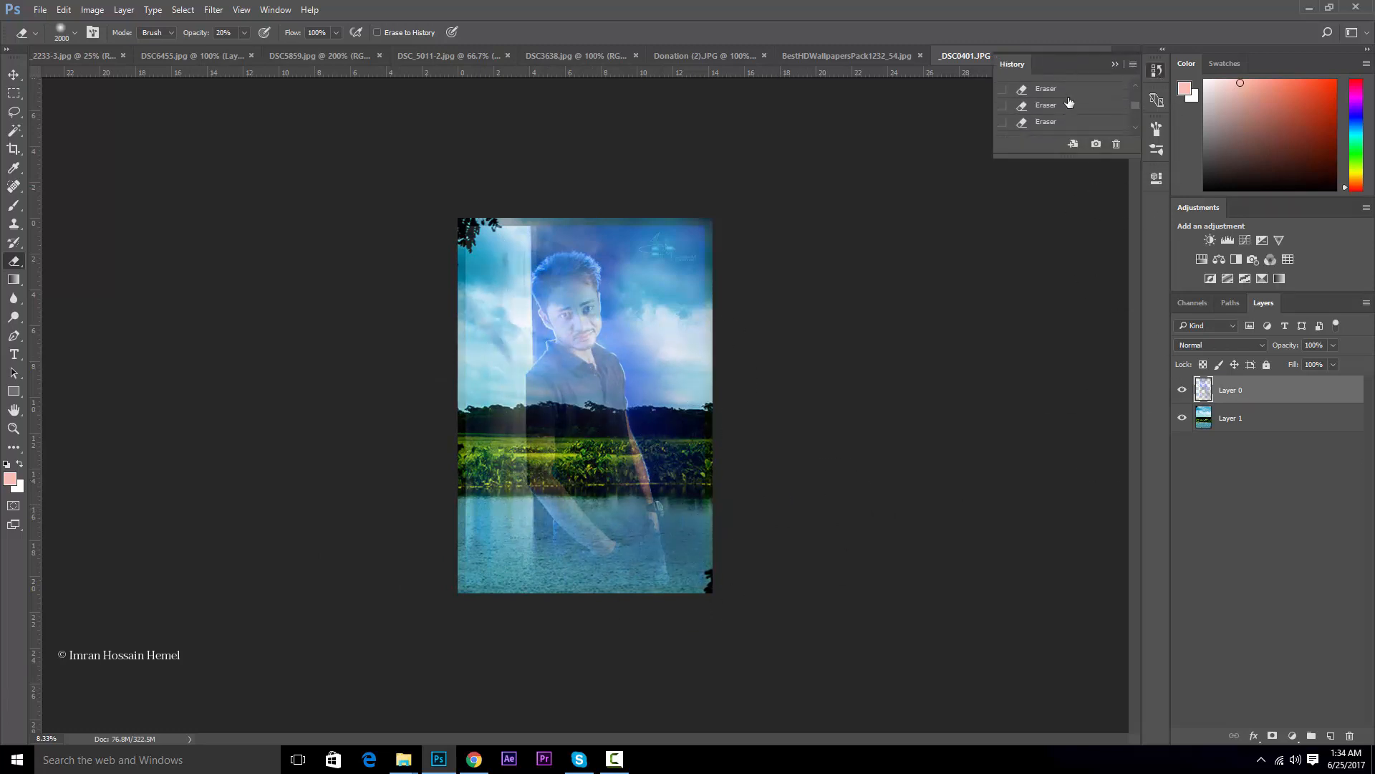
scroll(1070, 102, up, 10)
click(1068, 93)
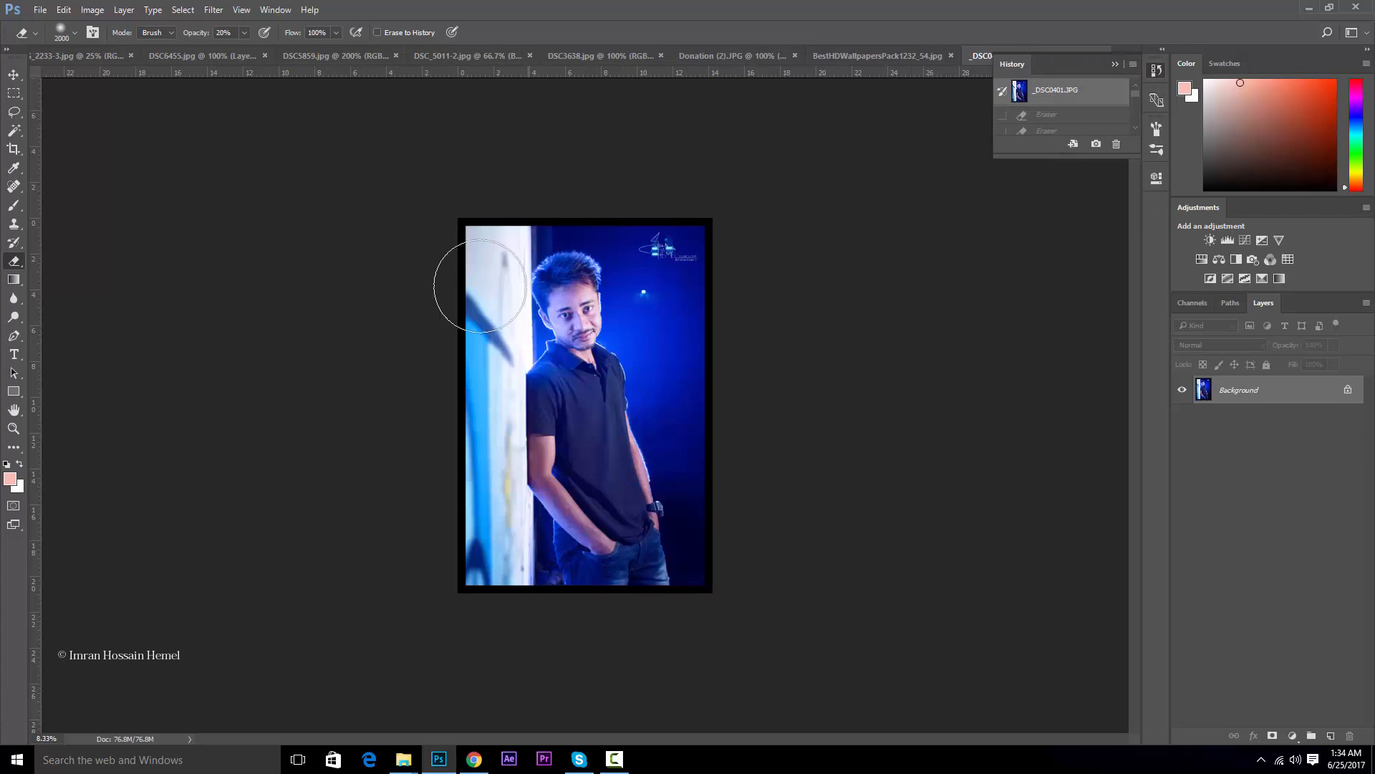
Step: Erase a small spot of the blue backdrop beside the man's shoulder with the Background Eraser at 50% tolerance
key(ctrl+plus)
key(ctrl+plus)
key(ctrl+plus)
right_click(23, 268)
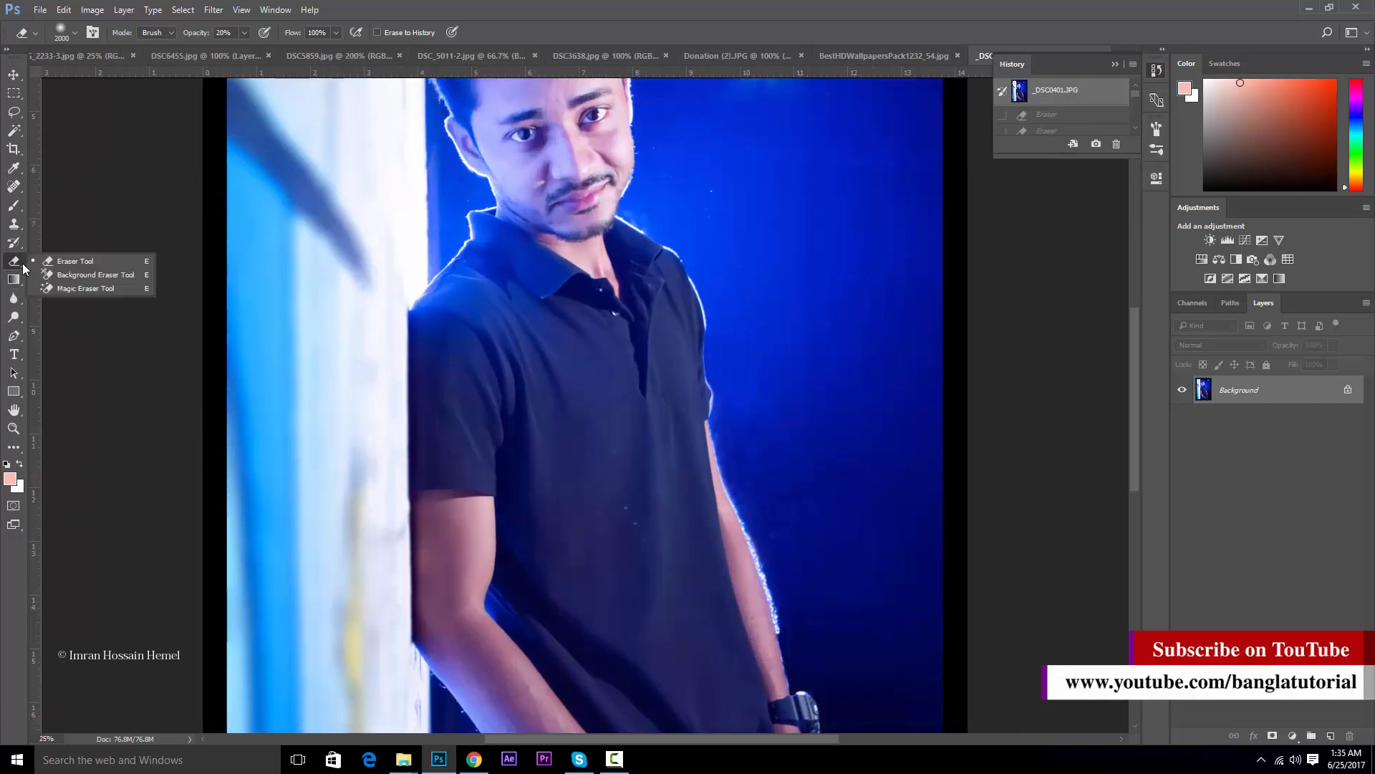
click(95, 275)
click(812, 258)
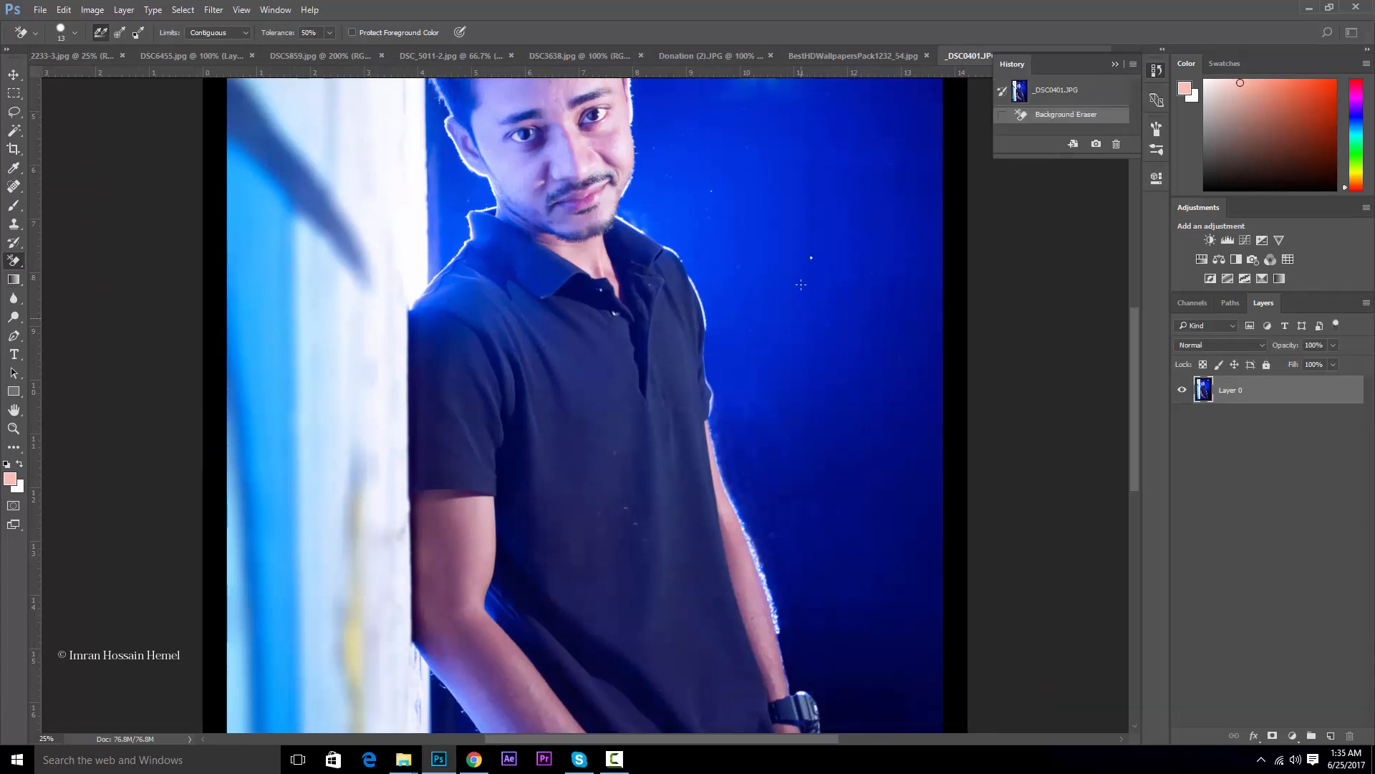
Step: Erase overlapping patches of the blue backdrop beside the man's head and shoulder with the Background Eraser enlarged to 500 px
drag(797, 254, 821, 342)
key(ctrl+z)
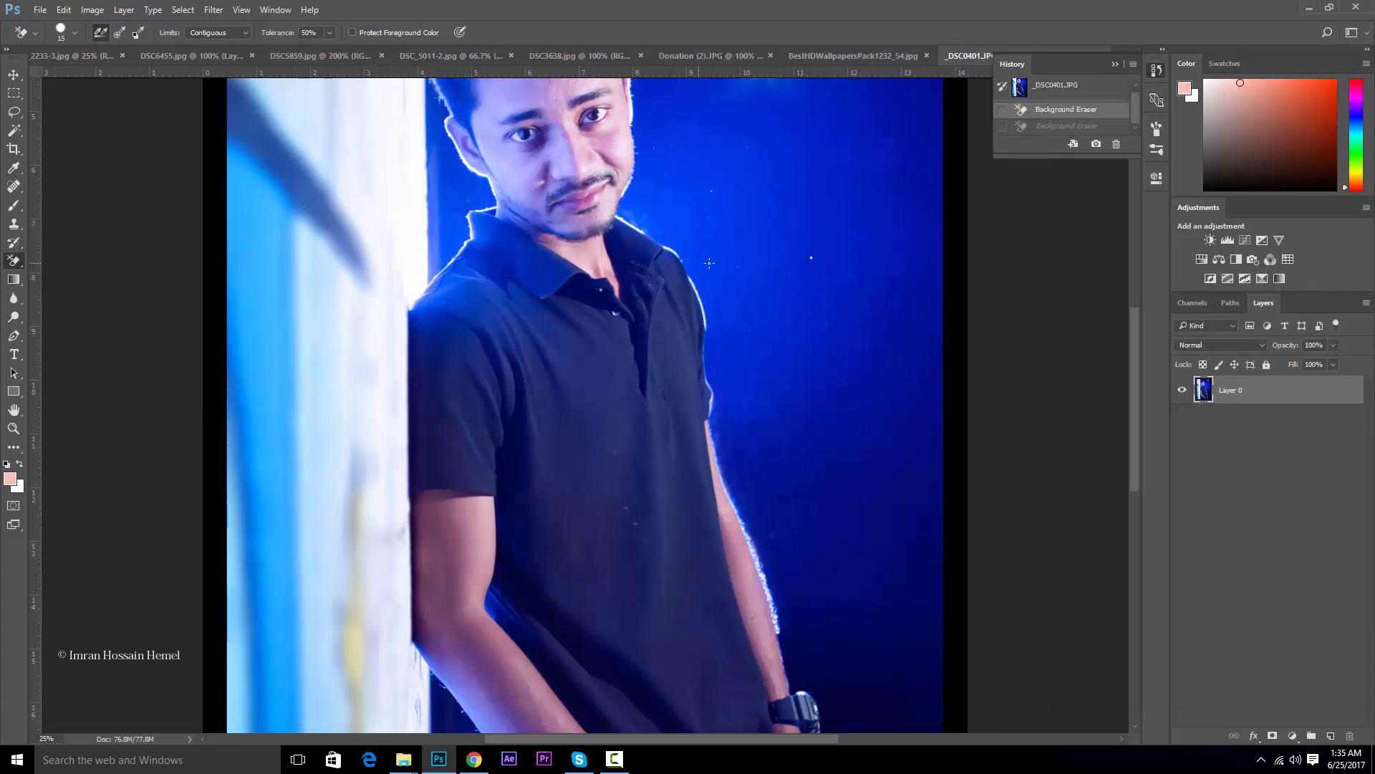
key(bracketright)
key(bracketright)
key(bracketright)
key(bracketright)
click(814, 256)
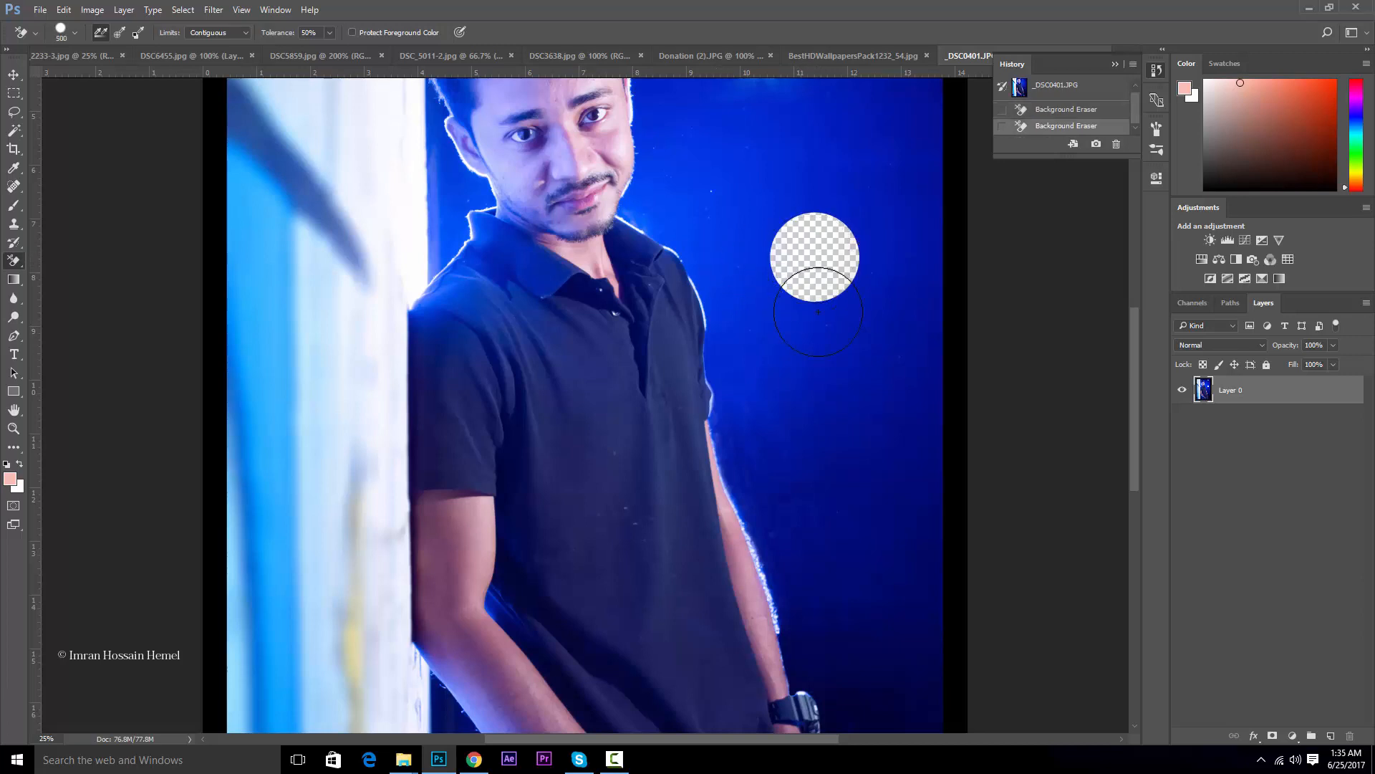
click(836, 394)
click(741, 268)
mouse_move(739, 263)
mouse_down()
mouse_move(680, 194)
mouse_move(795, 194)
mouse_move(711, 215)
mouse_move(801, 300)
mouse_up()
click(740, 226)
click(839, 161)
click(839, 215)
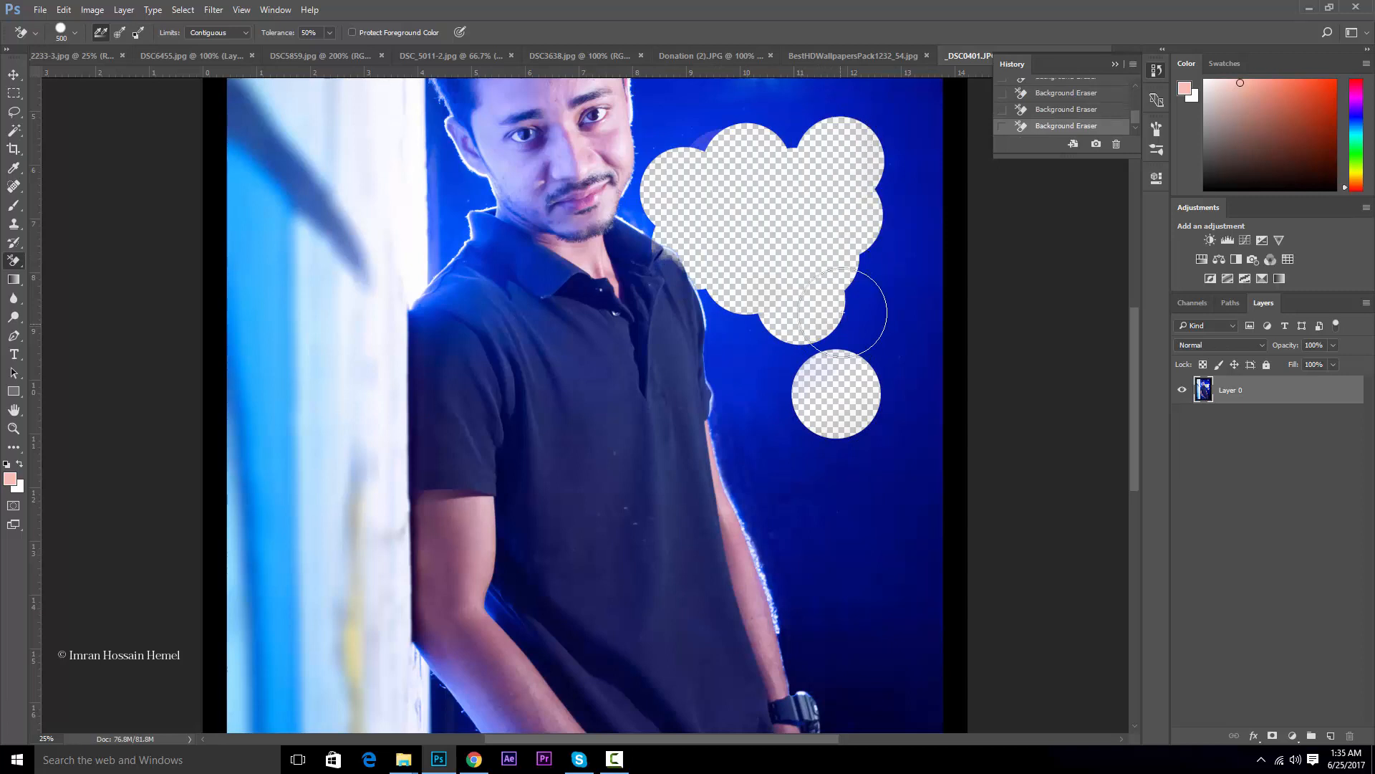
drag(865, 258, 865, 351)
Step: Undo the 500 px Background Eraser patches beside the man
key(ctrl+alt+z)
key(ctrl+alt+z)
key(ctrl+alt+z)
key(ctrl+alt+z)
key(ctrl+alt+z)
key(ctrl+alt+z)
key(ctrl+alt+z)
key(ctrl+alt+z)
key(ctrl+alt+z)
key(ctrl+alt+z)
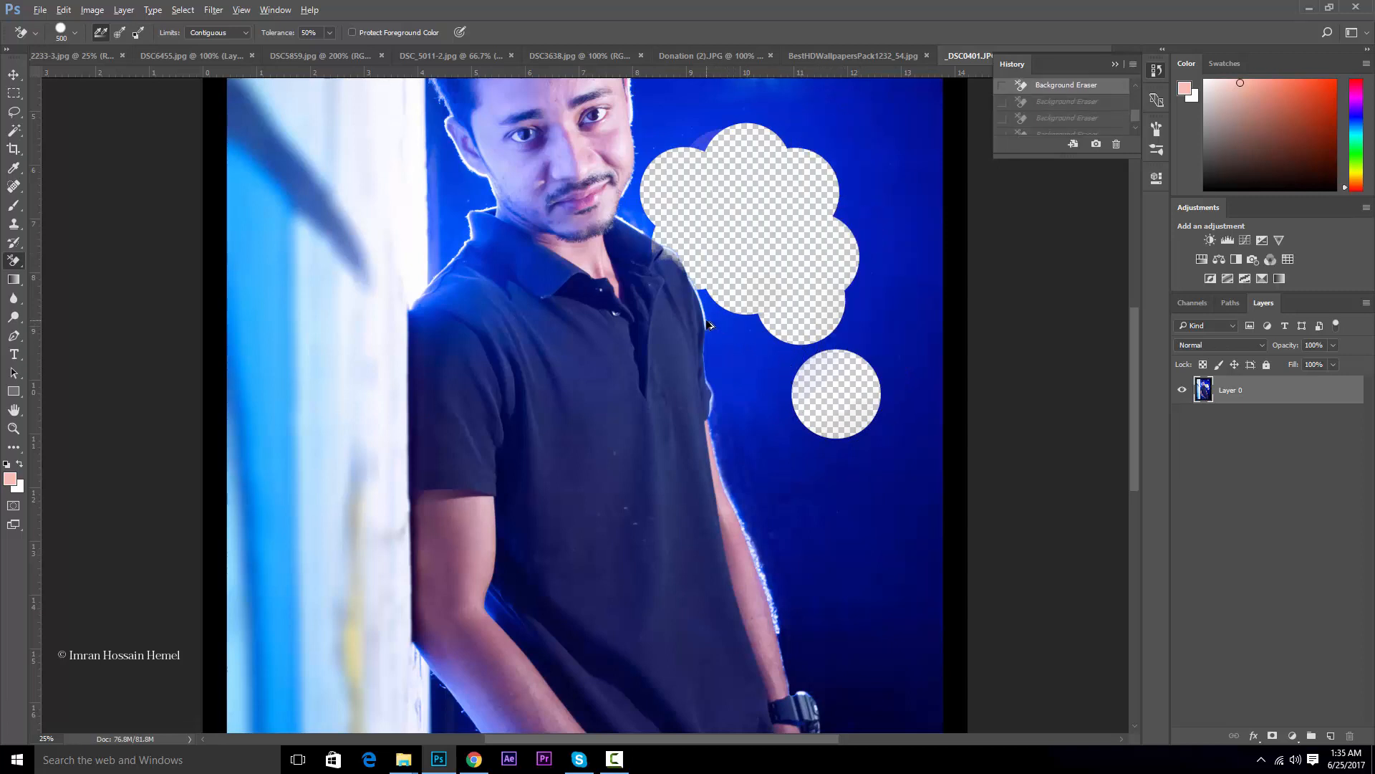
key(ctrl+alt+z)
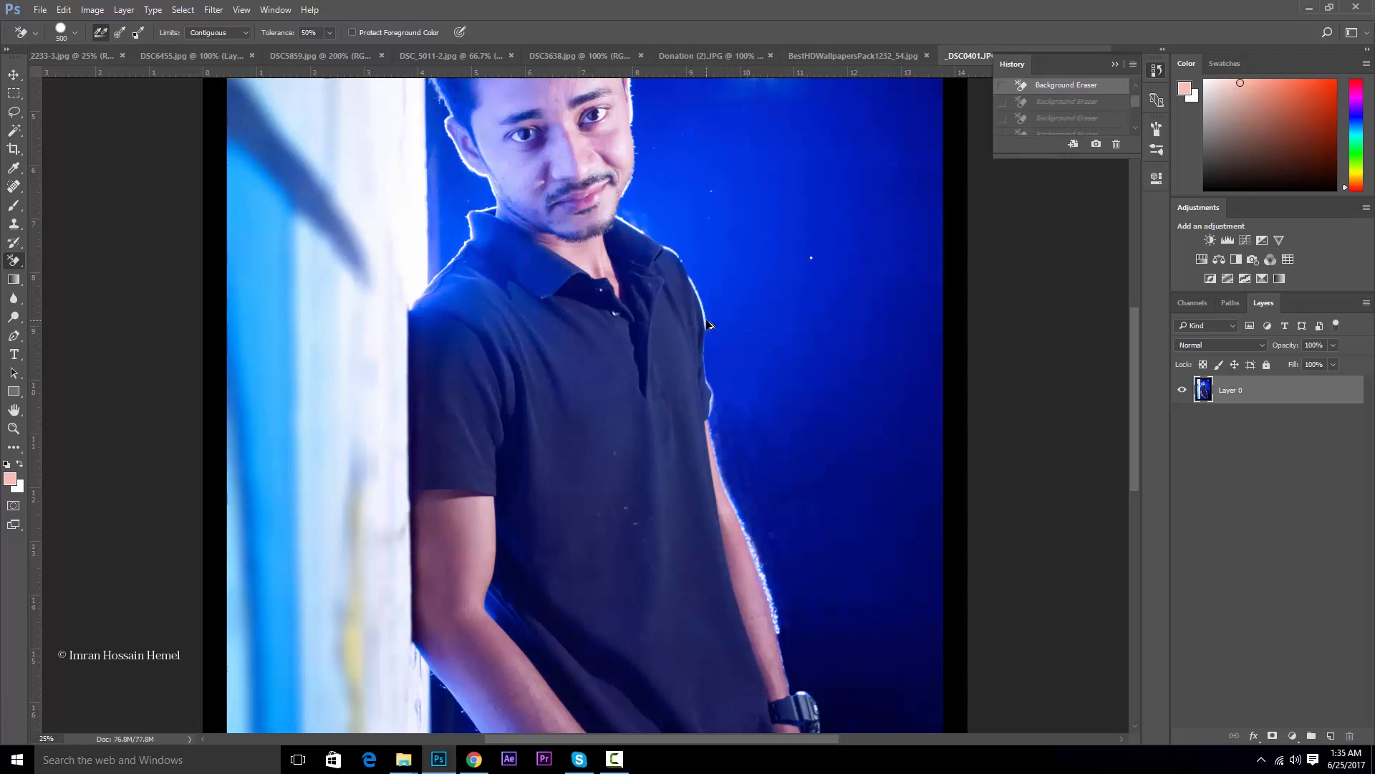
Step: Try erasing the backdrop at the edge of the man's shoulder with the 500 px Background Eraser, and undo it
key(ctrl+plus)
click(742, 262)
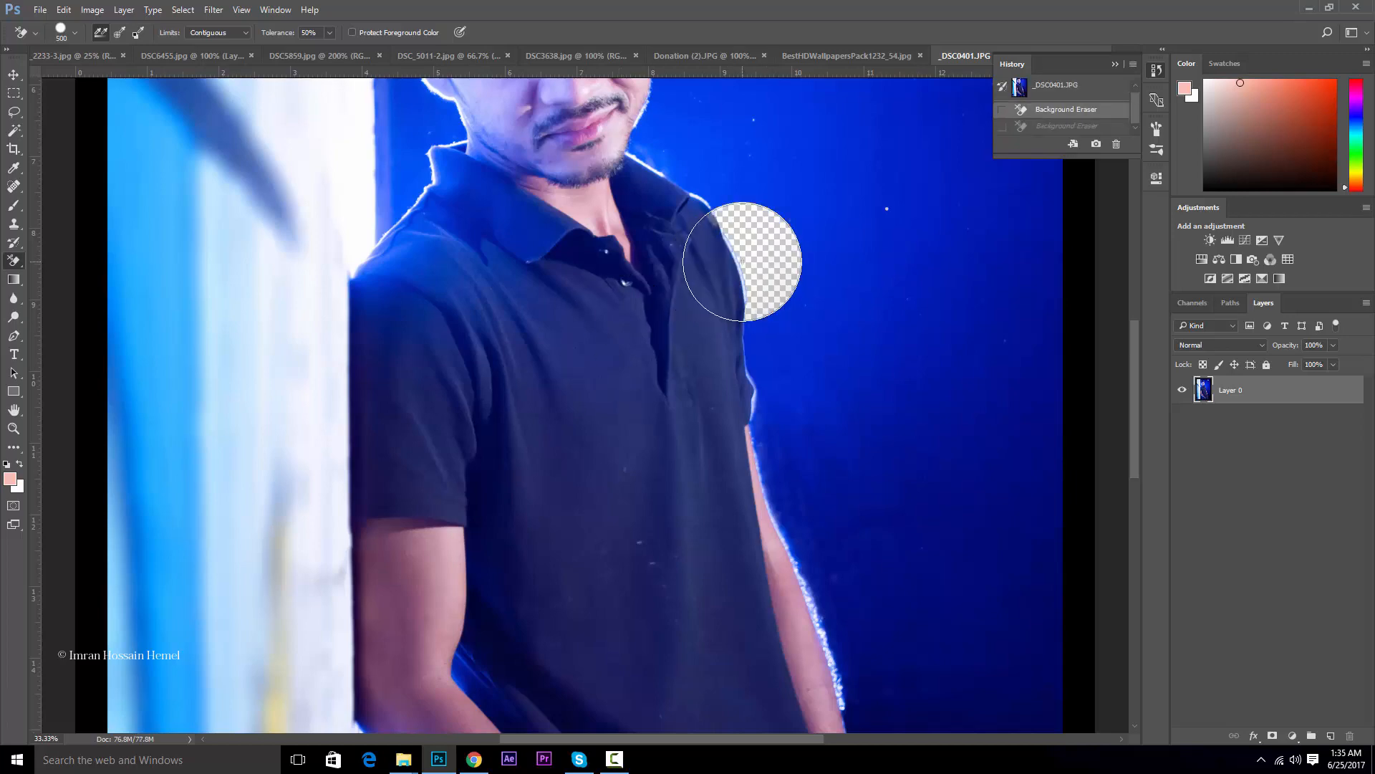
click(742, 262)
key(ctrl+z)
Step: Try the regular Eraser at 2000 px and 20% opacity over the man's shoulder, and undo the mark
key(ctrl+plus)
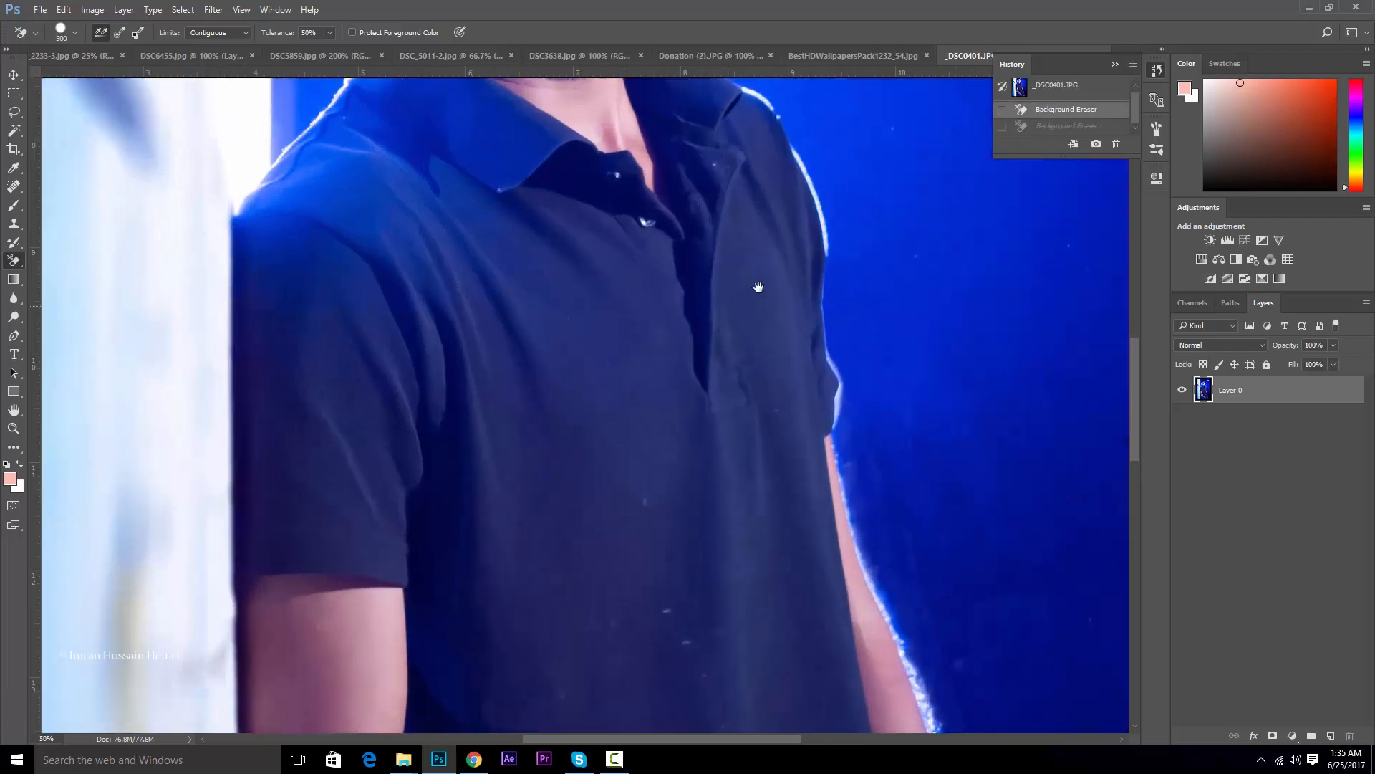
drag(758, 288, 506, 457)
right_click(14, 262)
click(56, 263)
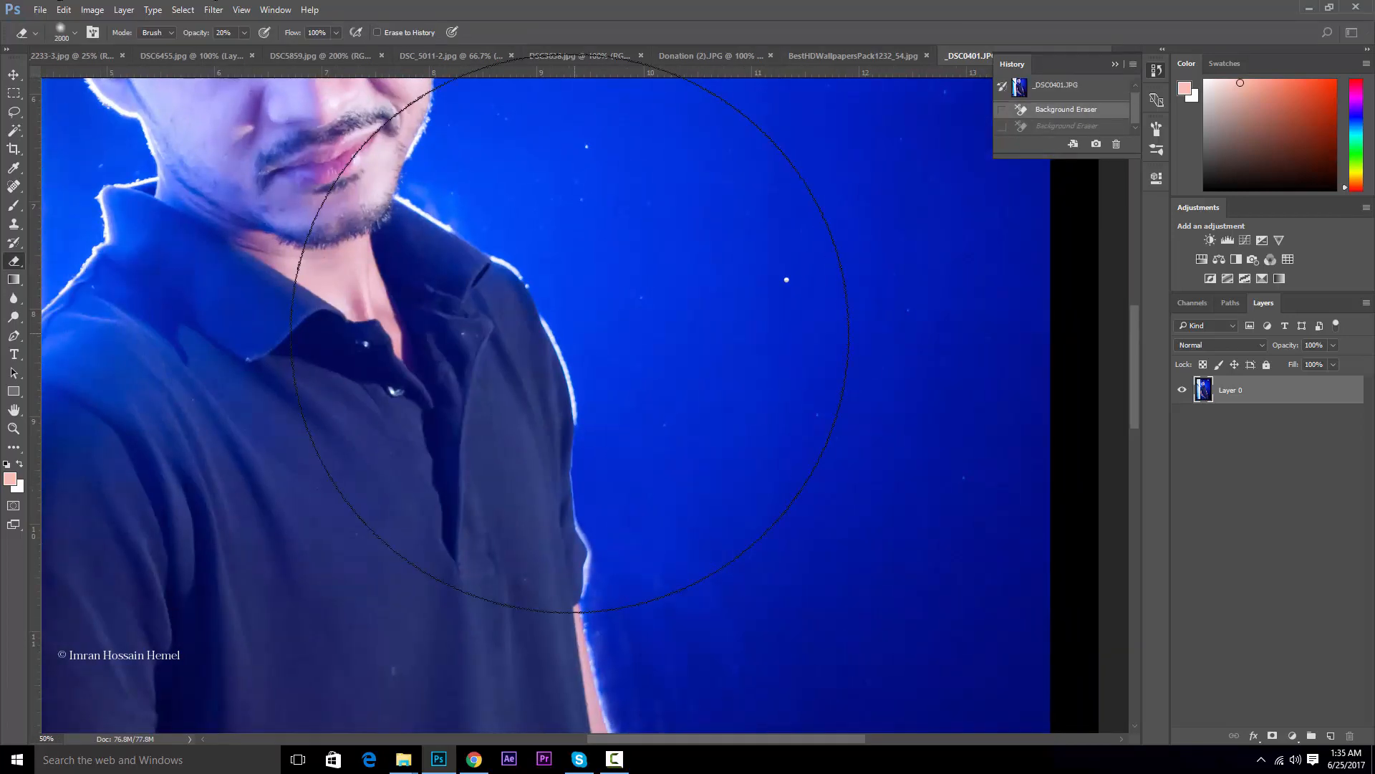
click(594, 366)
key(ctrl+z)
Step: Harden the Eraser brush and reduce its size to 400 px
key(bracketleft)
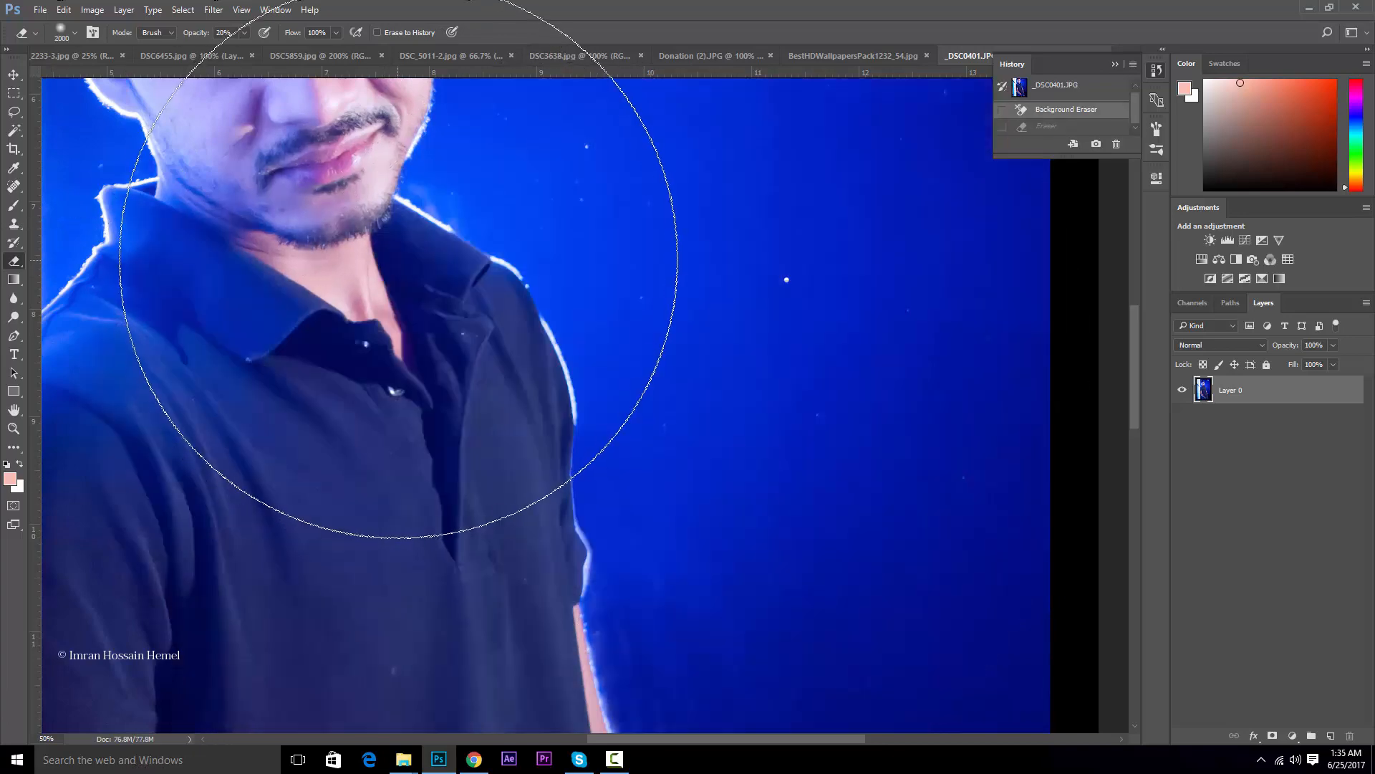
click(72, 35)
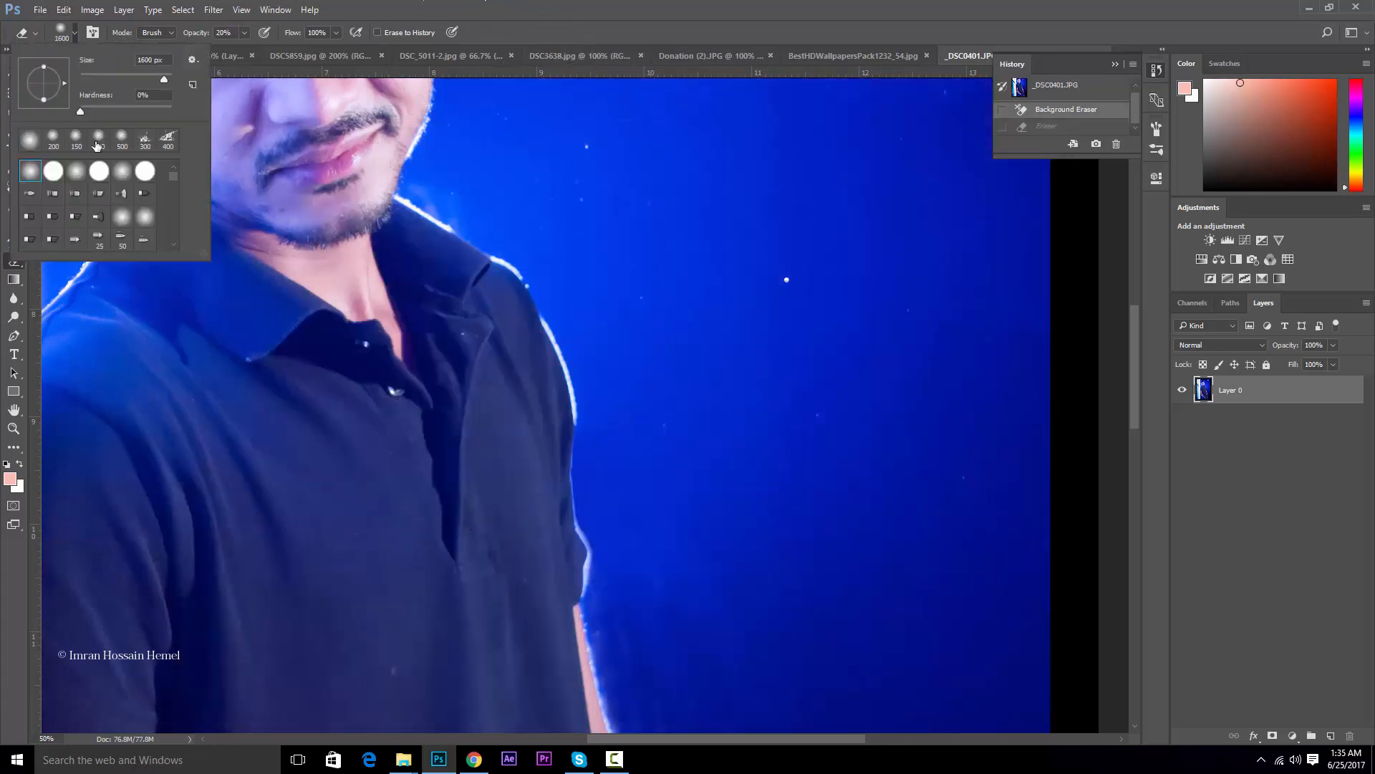
drag(138, 112, 183, 114)
click(617, 15)
key(bracketleft)
key(bracketleft)
key(bracketleft)
key(bracketleft)
key(bracketleft)
key(bracketleft)
key(bracketleft)
key(bracketleft)
key(bracketleft)
key(bracketleft)
key(bracketleft)
key(bracketleft)
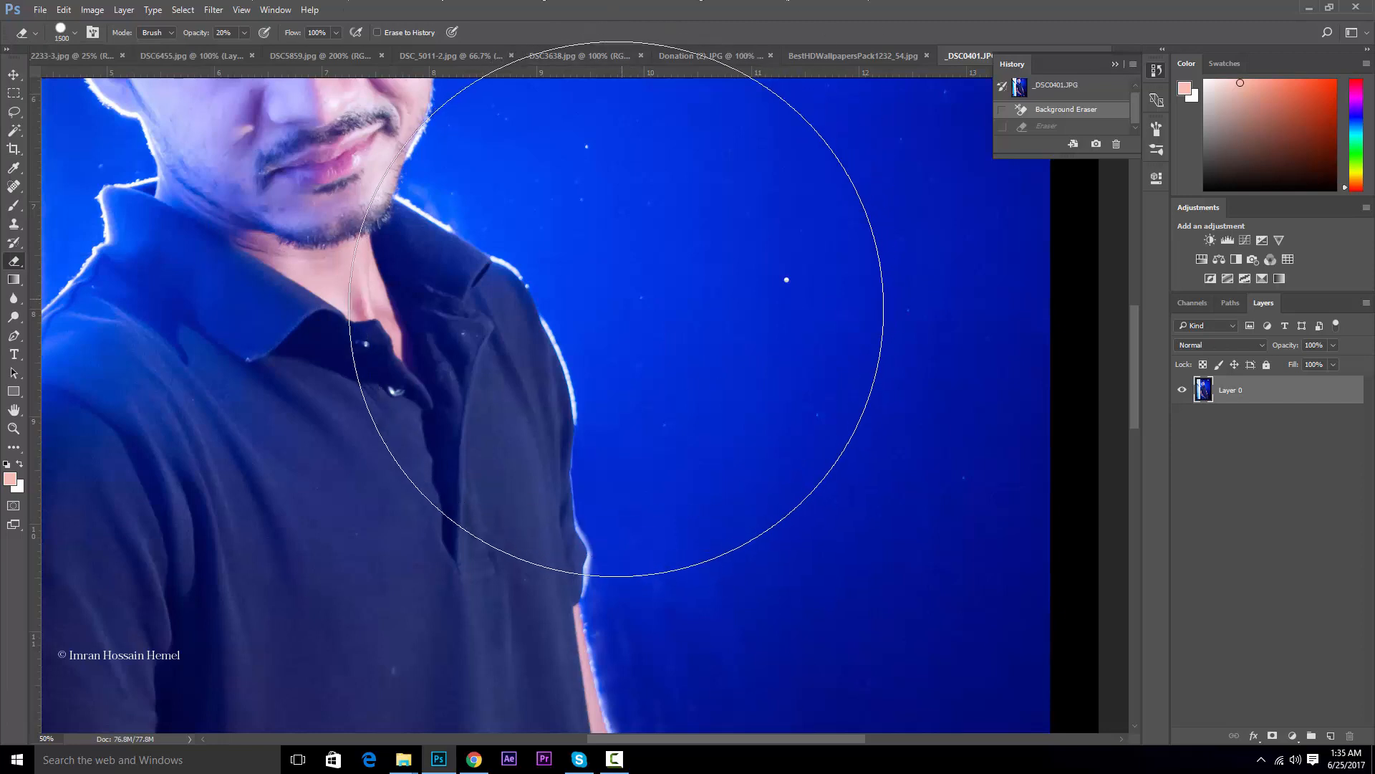
Step: Try the hard 400 px Eraser on the shoulder edge, adjusting its opacity between marks and undoing each one
click(559, 384)
key(ctrl+z)
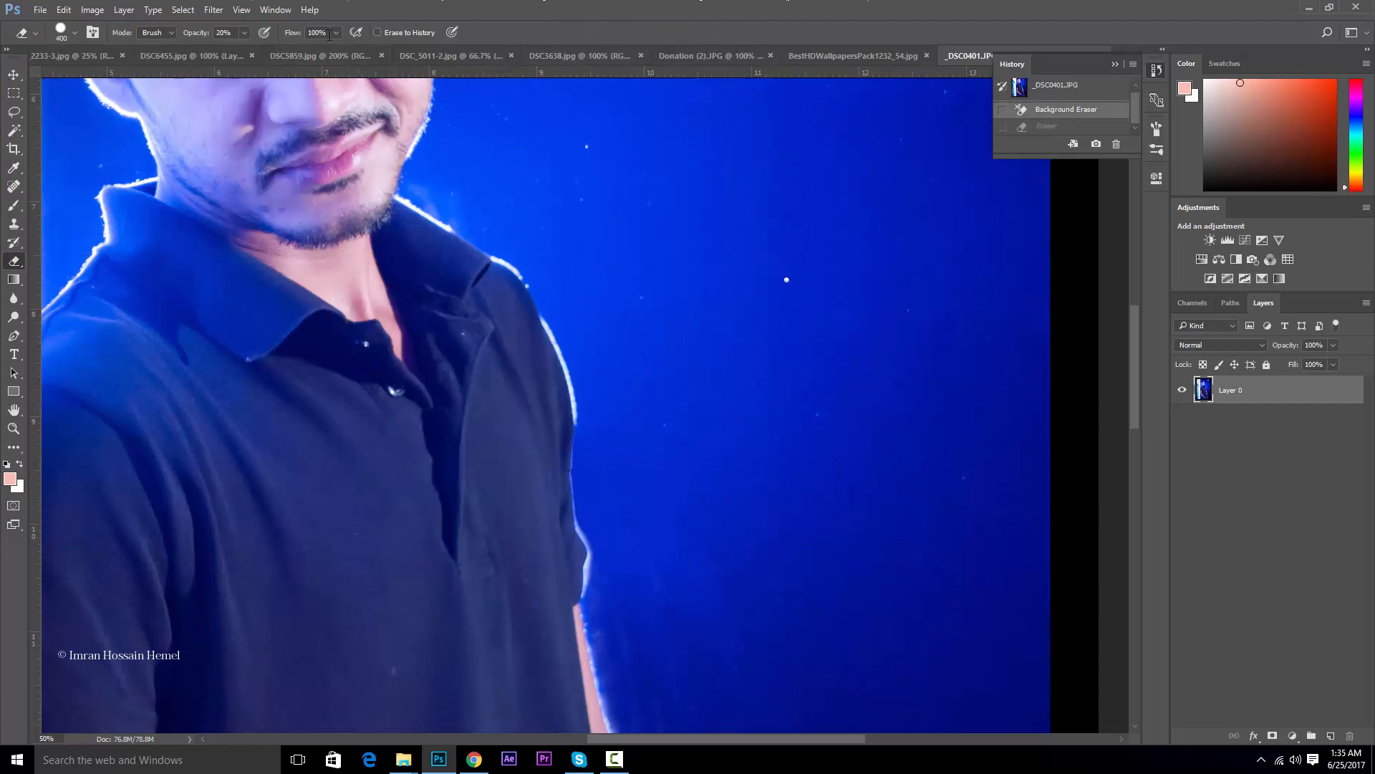
click(244, 33)
click(557, 417)
key(ctrl+z)
Step: Erase the backdrop along the man's shoulder and sleeve edge with the Background Eraser at 250 px
right_click(15, 263)
click(79, 275)
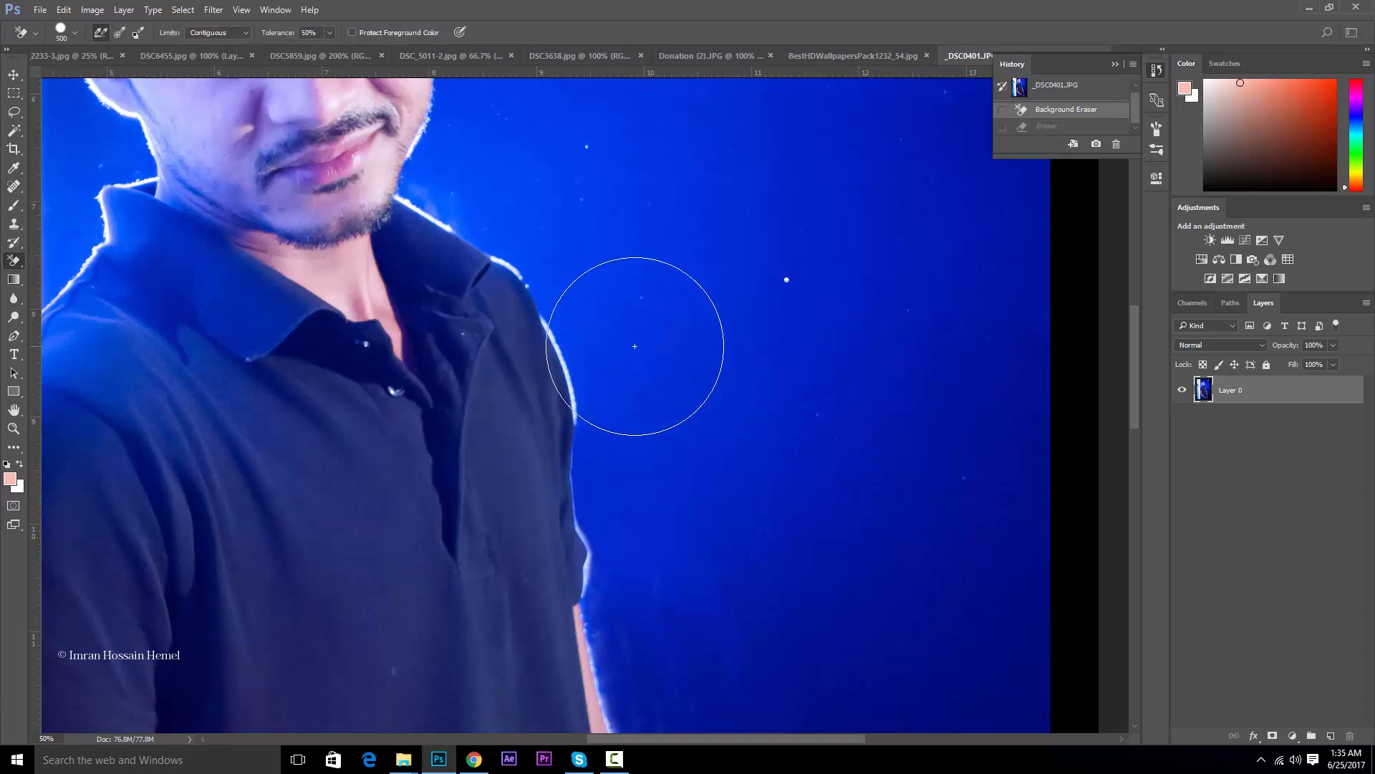
key(bracketleft)
key(bracketleft)
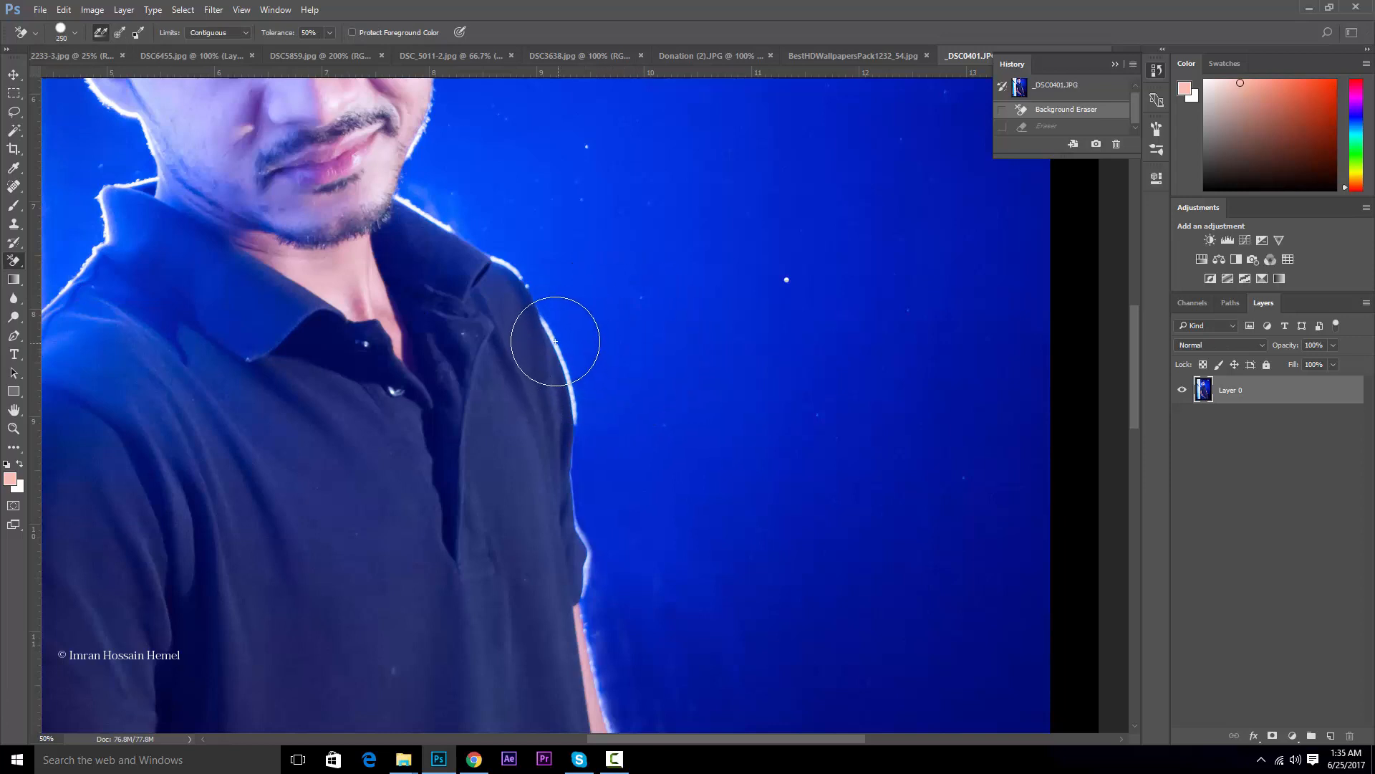
mouse_move(538, 307)
mouse_down()
mouse_move(563, 339)
mouse_move(597, 458)
mouse_up()
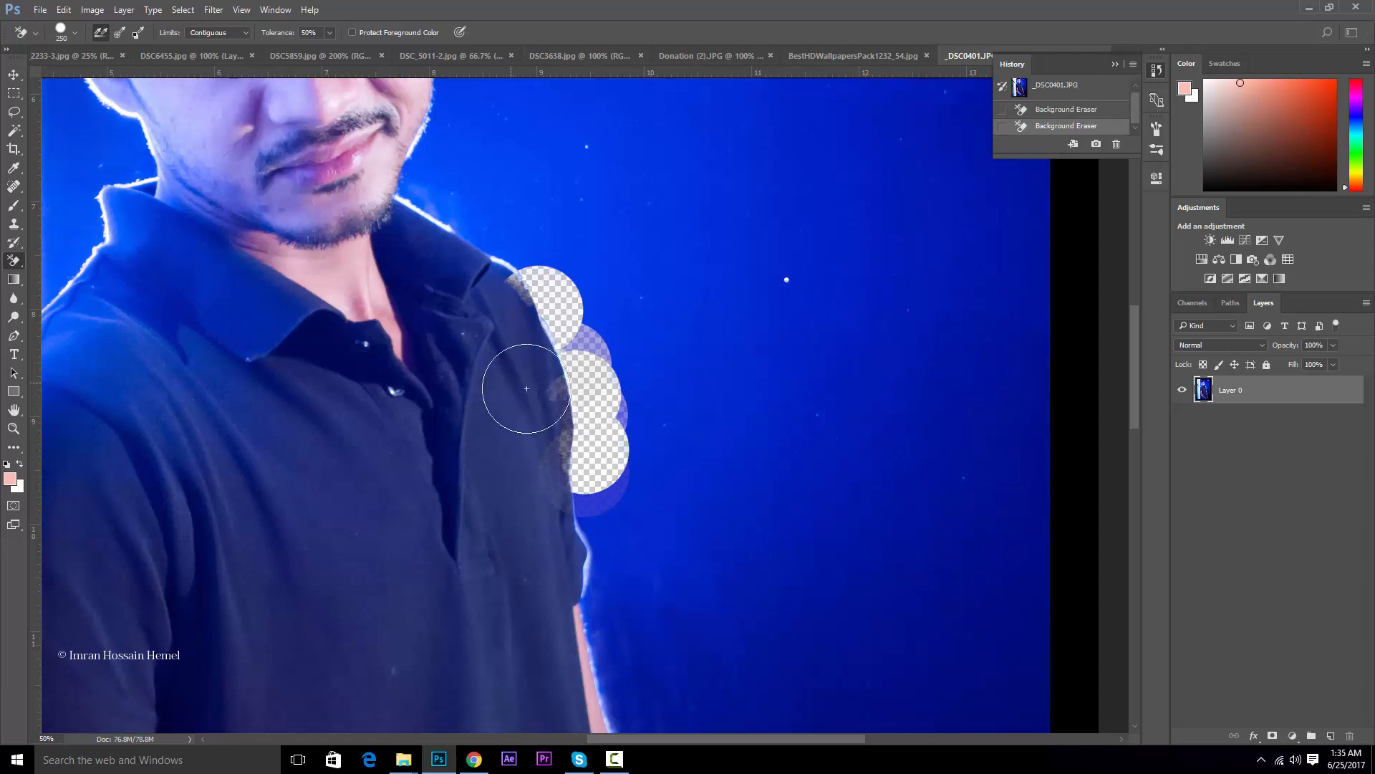
Step: Extend the erased backdrop area outward from the man's shoulder and sleeve with the Background Eraser at 300 px
key(bracketright)
mouse_move(609, 360)
mouse_down()
mouse_move(660, 446)
mouse_move(611, 308)
mouse_move(668, 306)
mouse_move(728, 454)
mouse_move(801, 284)
mouse_move(789, 501)
mouse_move(641, 492)
mouse_move(604, 450)
mouse_move(604, 528)
mouse_move(555, 510)
mouse_up()
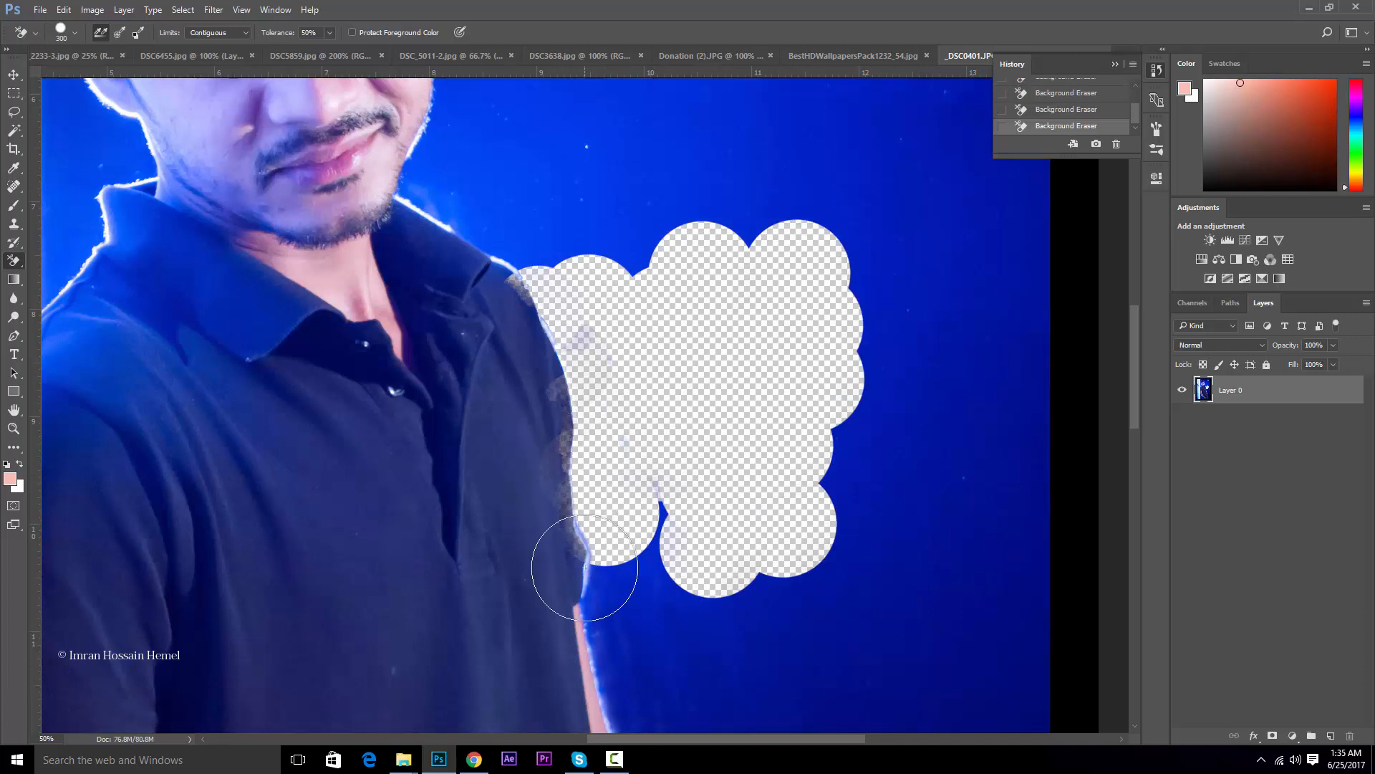
mouse_move(593, 557)
mouse_down()
mouse_move(560, 323)
mouse_move(584, 462)
mouse_move(679, 704)
mouse_up()
drag(656, 588, 542, 190)
mouse_move(571, 290)
mouse_down()
mouse_move(581, 387)
mouse_move(620, 541)
mouse_up()
Step: Undo the Background Eraser strokes made along the man's shoulder and sleeve
key(ctrl+minus)
key(ctrl+minus)
key(ctrl+minus)
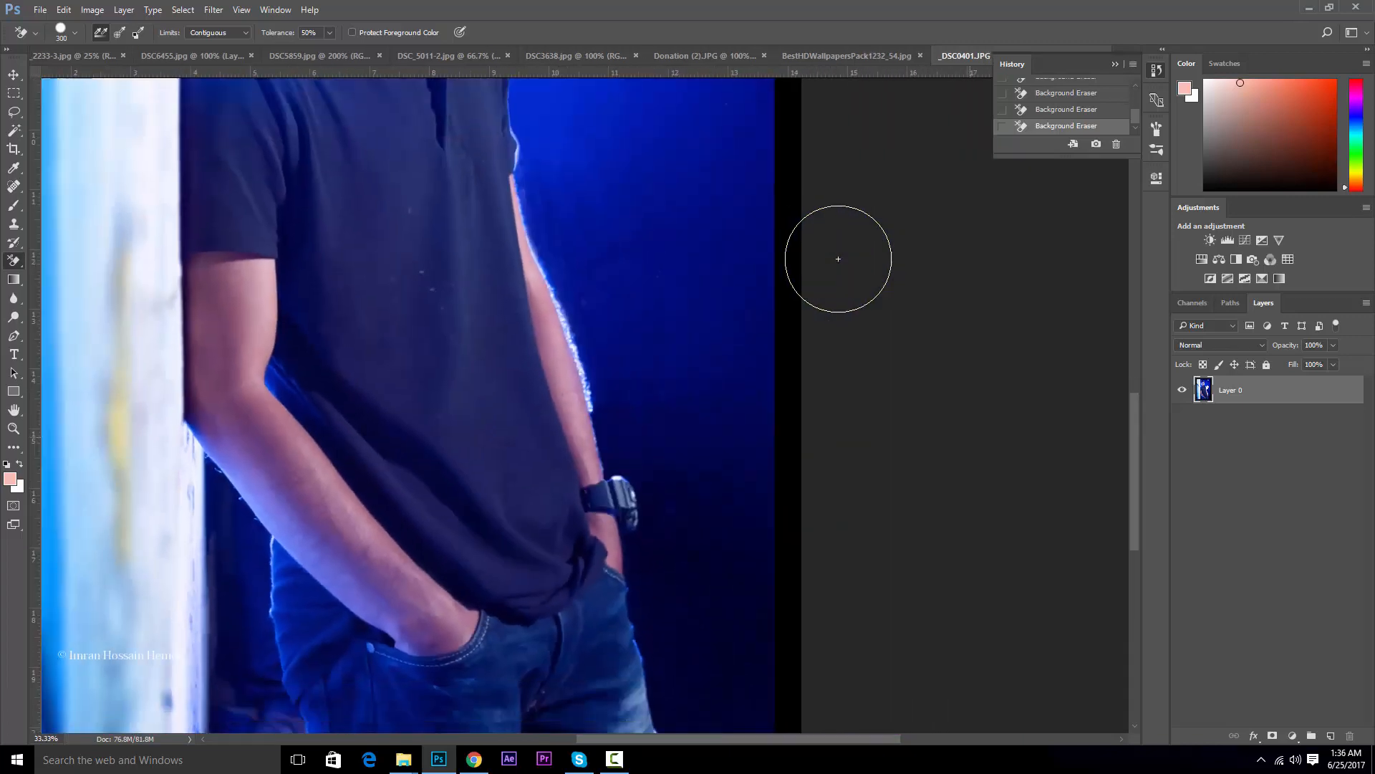
key(ctrl+alt+z)
key(ctrl+alt+z)
key(ctrl+alt+z)
key(ctrl+alt+z)
key(ctrl+alt+z)
key(ctrl+alt+z)
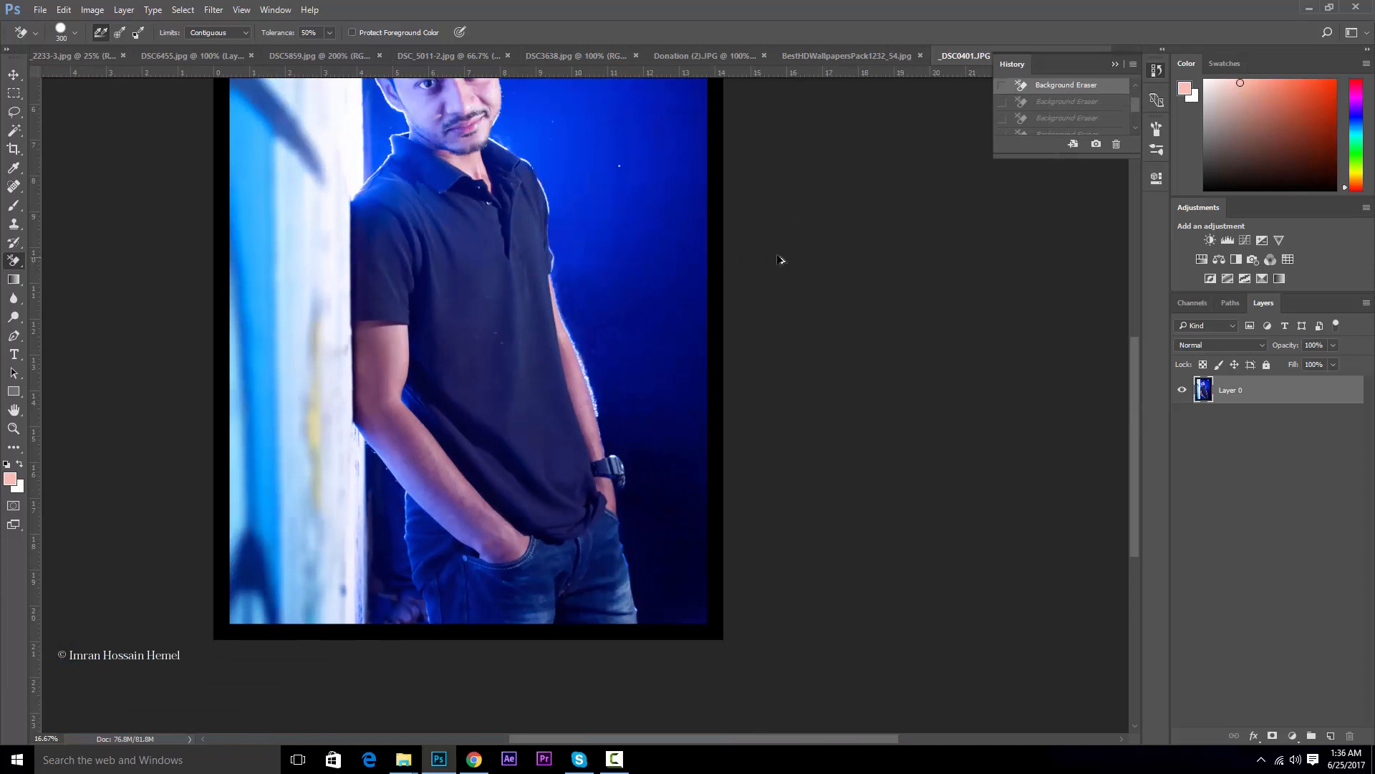
Step: Clear the bright blue backdrop beside the man's face and shoulder with the Magic Eraser at a tolerance of 32
key(ctrl+plus)
key(ctrl+plus)
drag(589, 208, 604, 411)
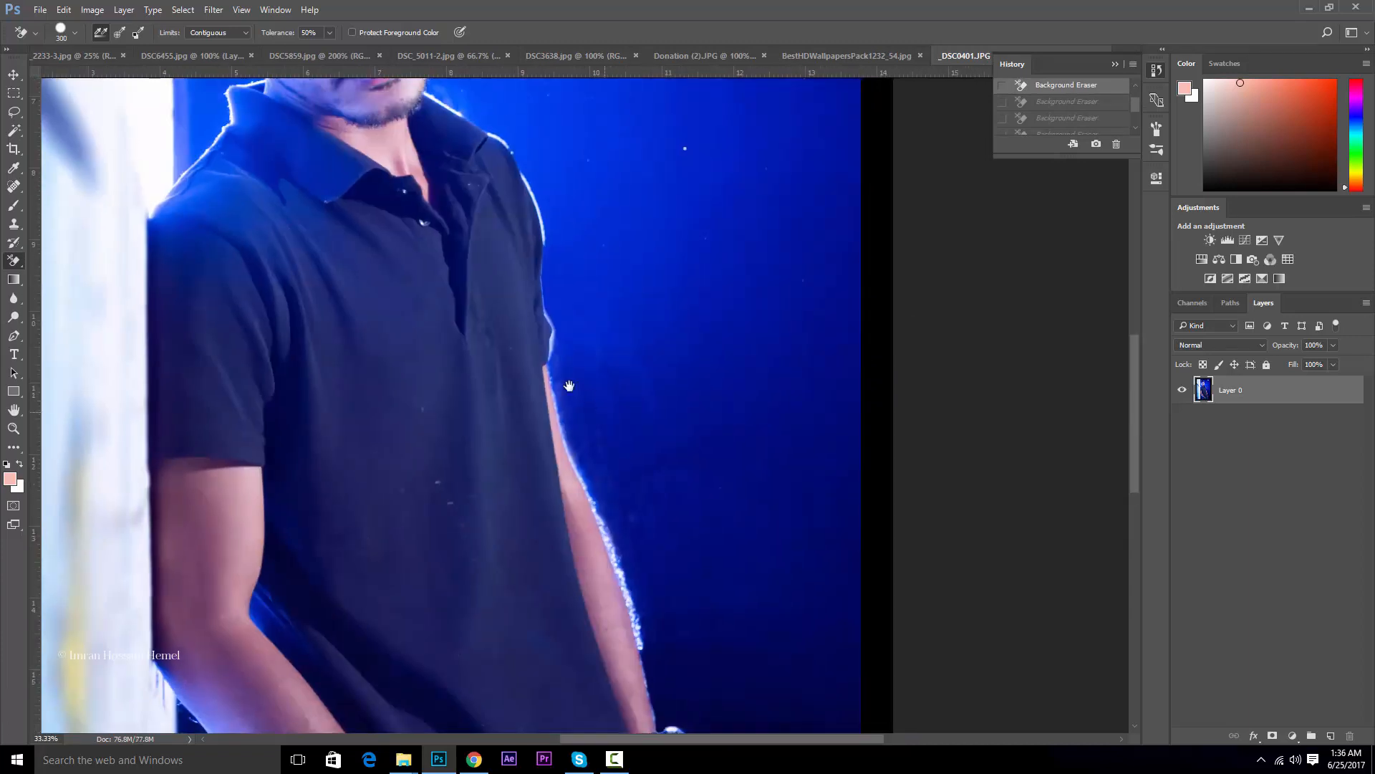
right_click(18, 262)
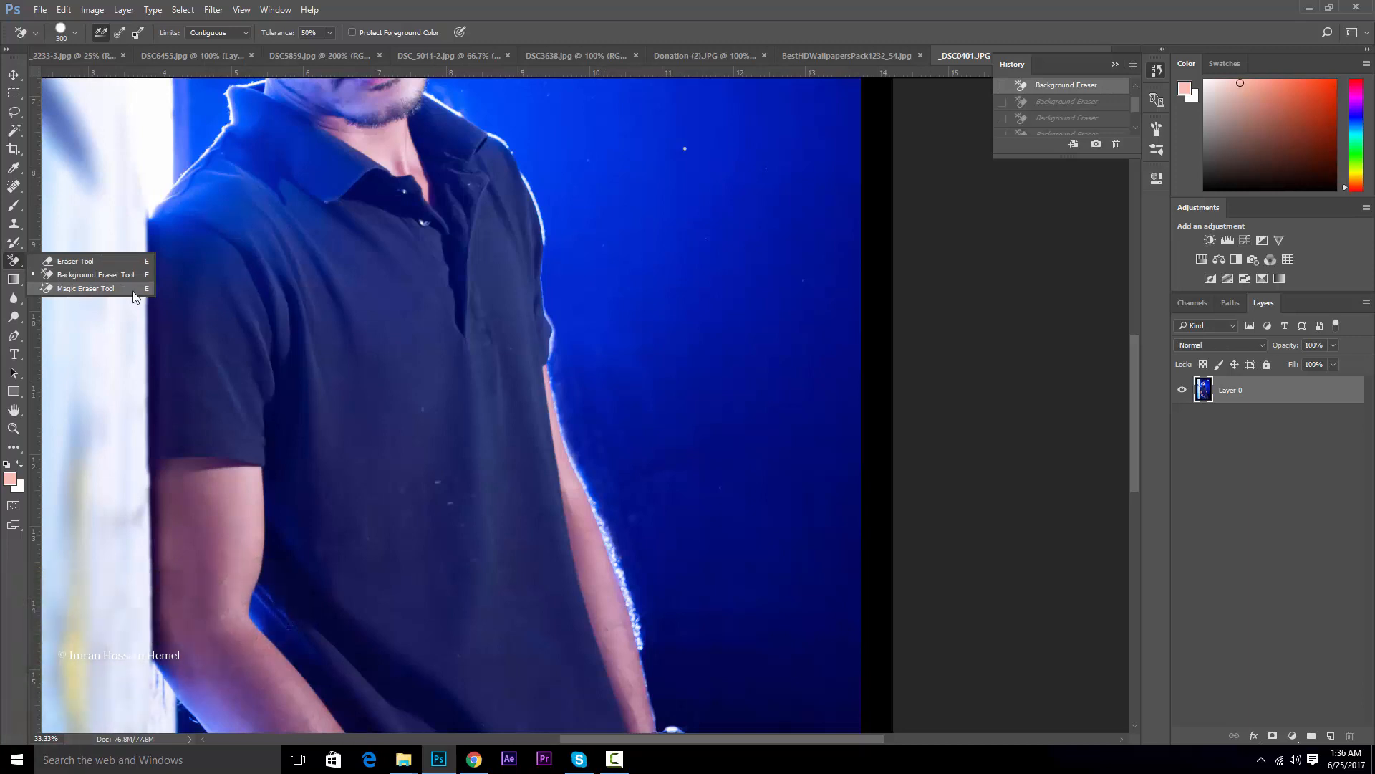
click(111, 289)
click(14, 133)
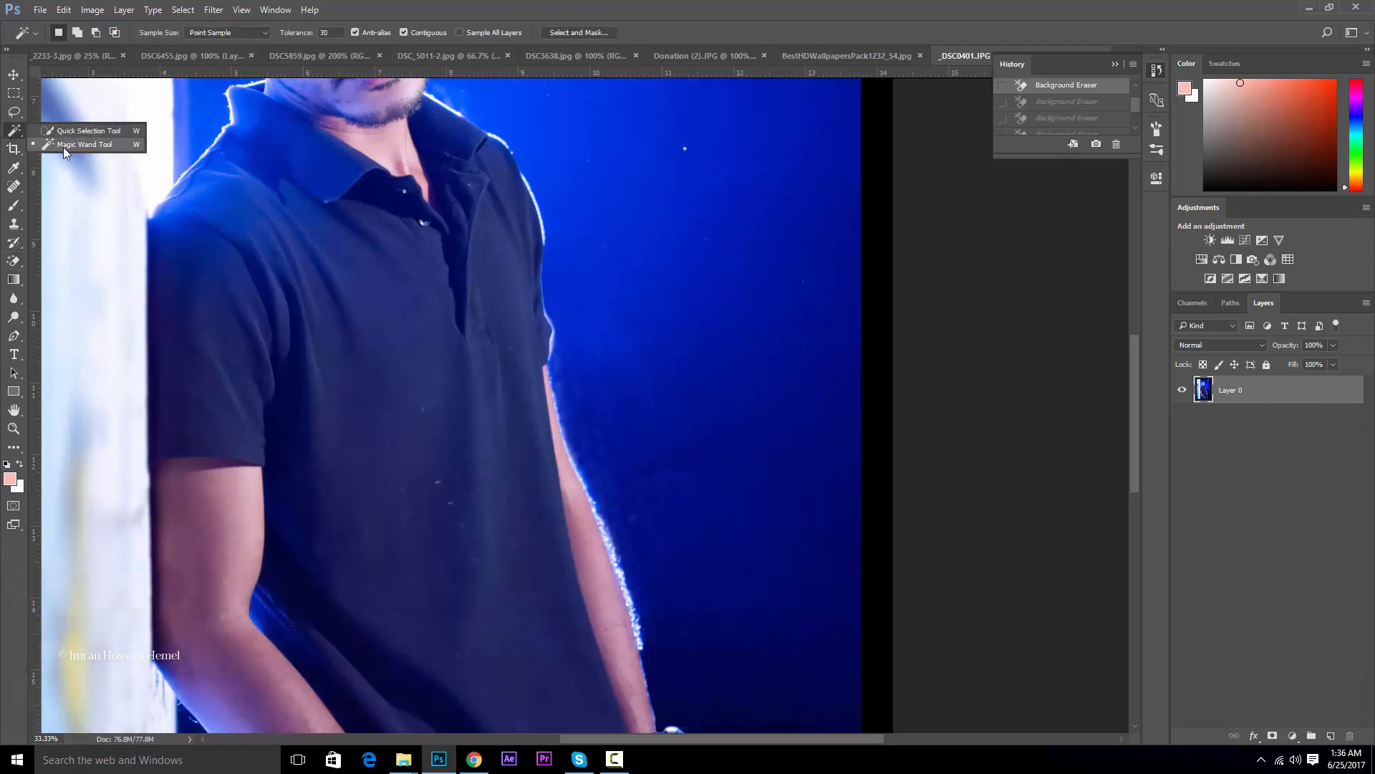
click(14, 264)
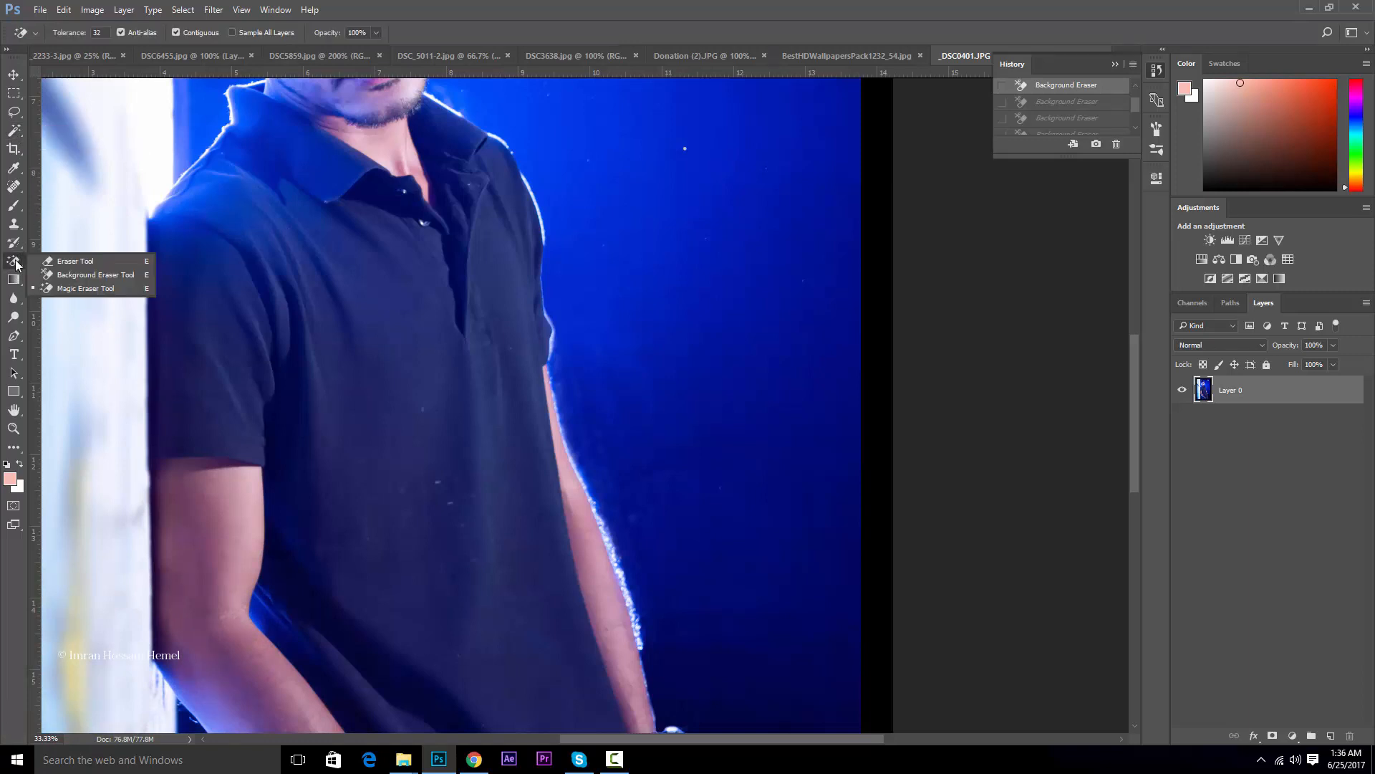
click(84, 288)
drag(678, 269, 700, 415)
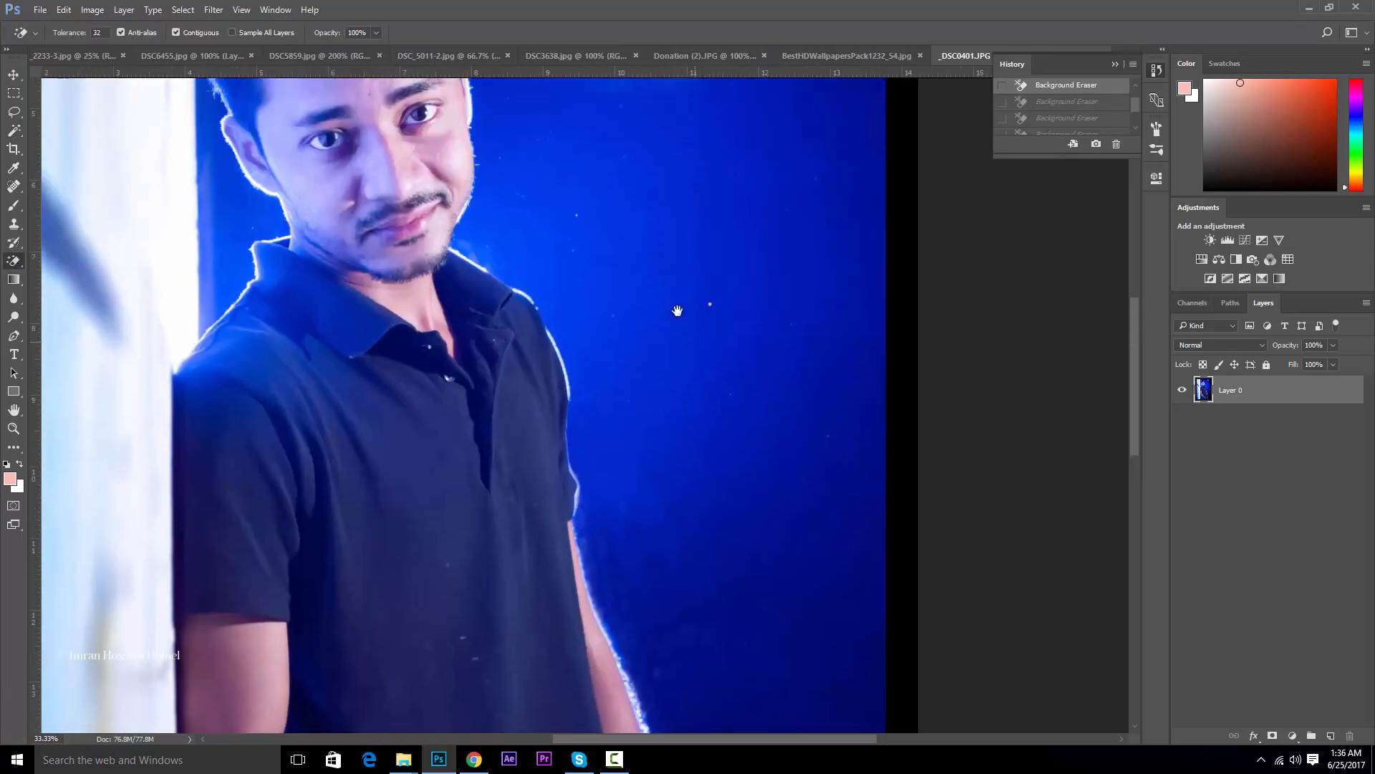
drag(608, 326, 621, 415)
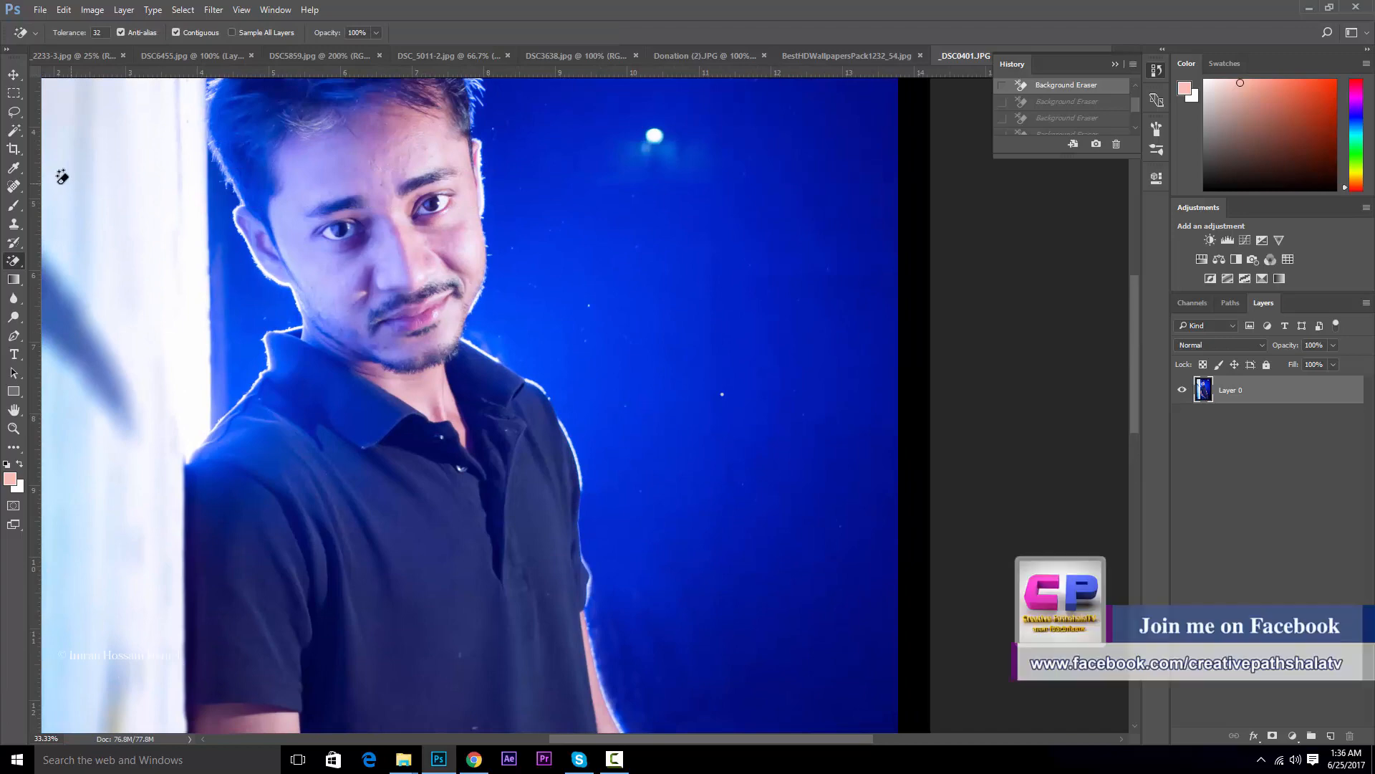
click(680, 338)
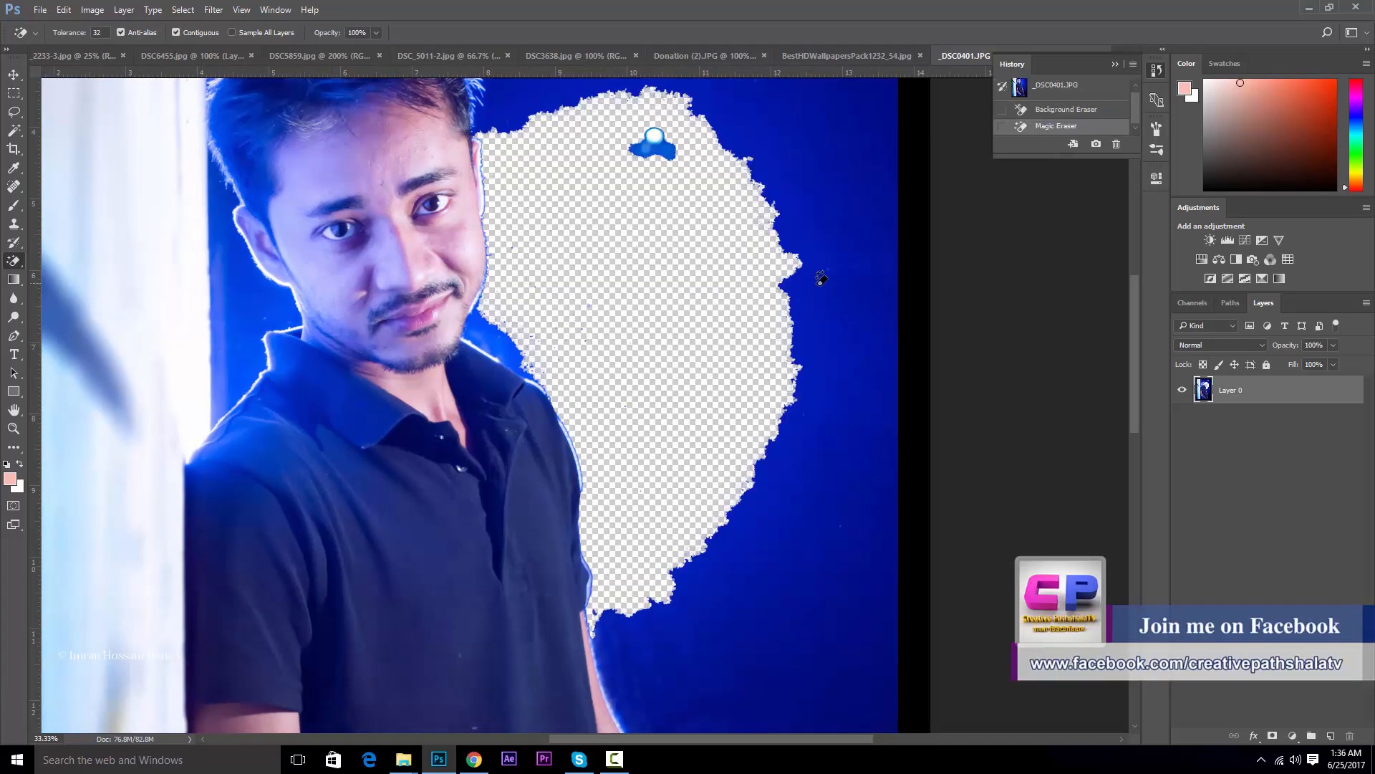
Step: Remove the remaining blue backdrop around the man's head and the white wall behind him with the Magic Eraser
scroll(817, 277, up, 5)
click(722, 255)
drag(528, 144, 680, 320)
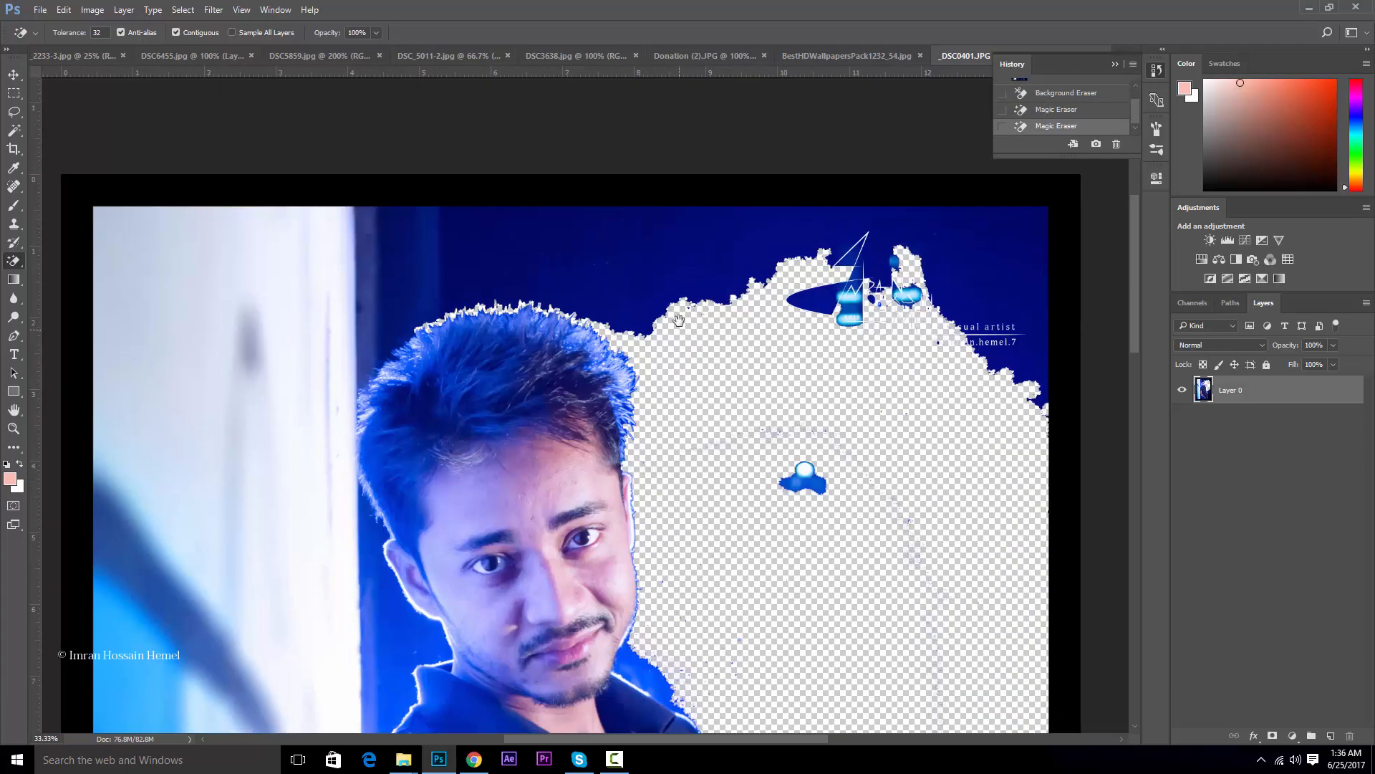
click(641, 258)
click(258, 374)
click(395, 623)
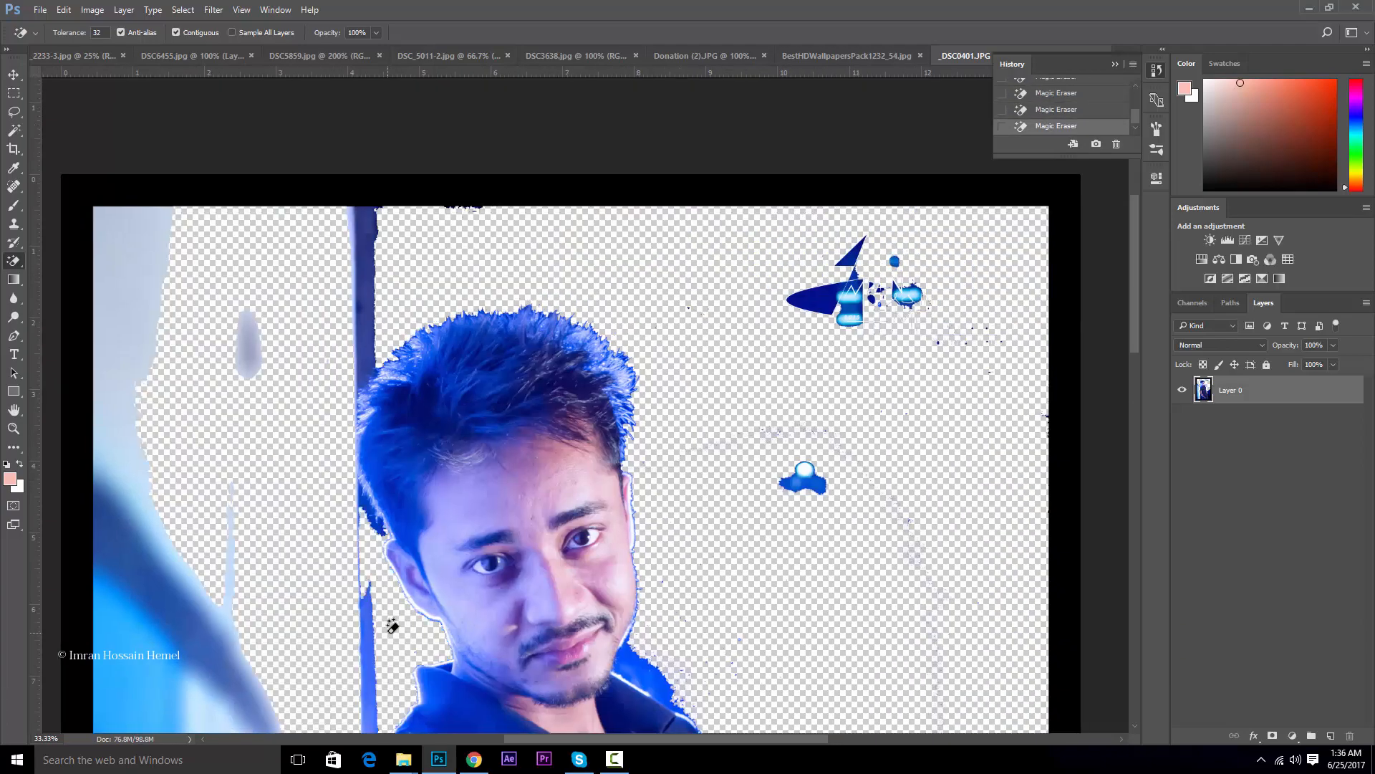
Step: Erase the light blue wall areas and part of the dark diagonal streak on the wall with the Magic Eraser
mouse_move(349, 639)
mouse_down()
mouse_move(707, 321)
mouse_move(754, 310)
mouse_up()
click(549, 477)
click(570, 535)
click(603, 380)
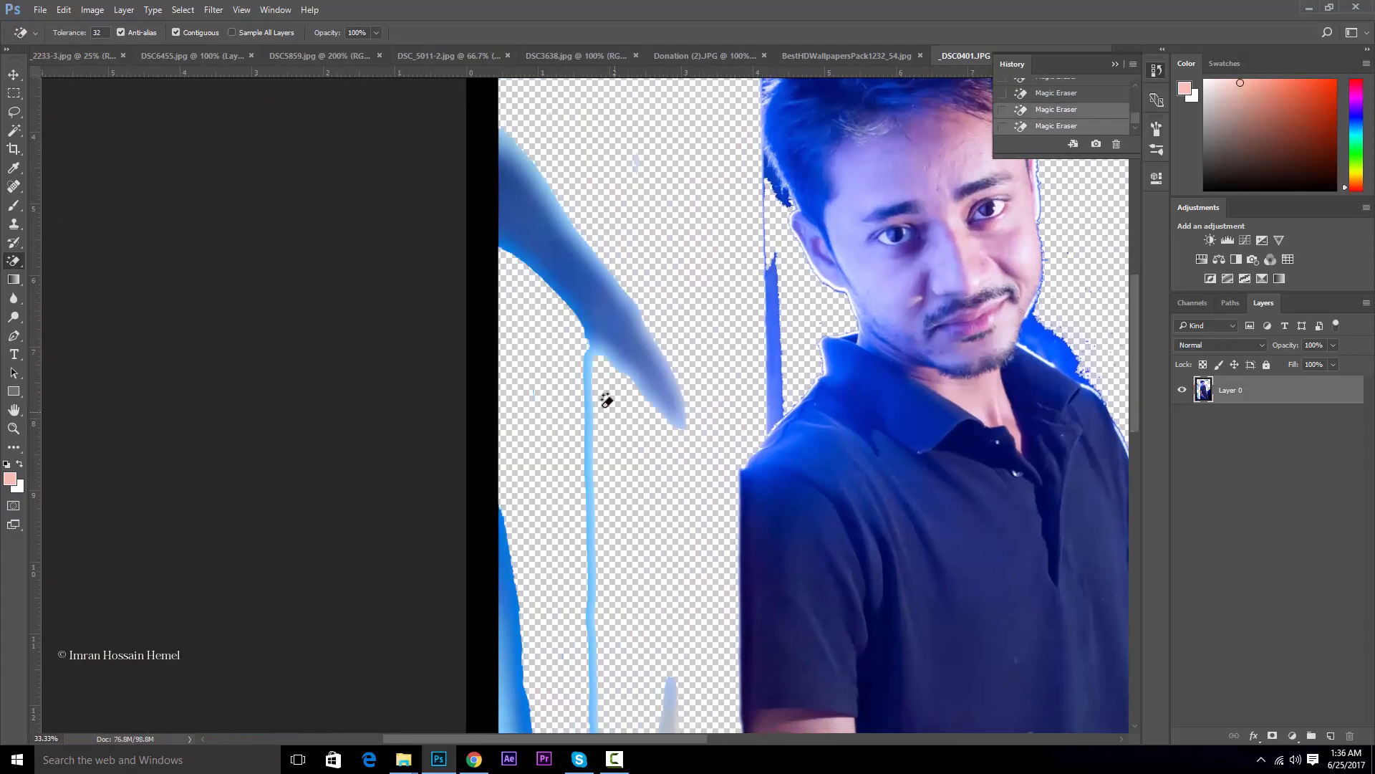
click(586, 277)
Step: Clear leftover backdrop beside the man's arm and the dark area behind his jeans with the Magic Eraser
drag(656, 462, 607, 280)
scroll(607, 279, down, 5)
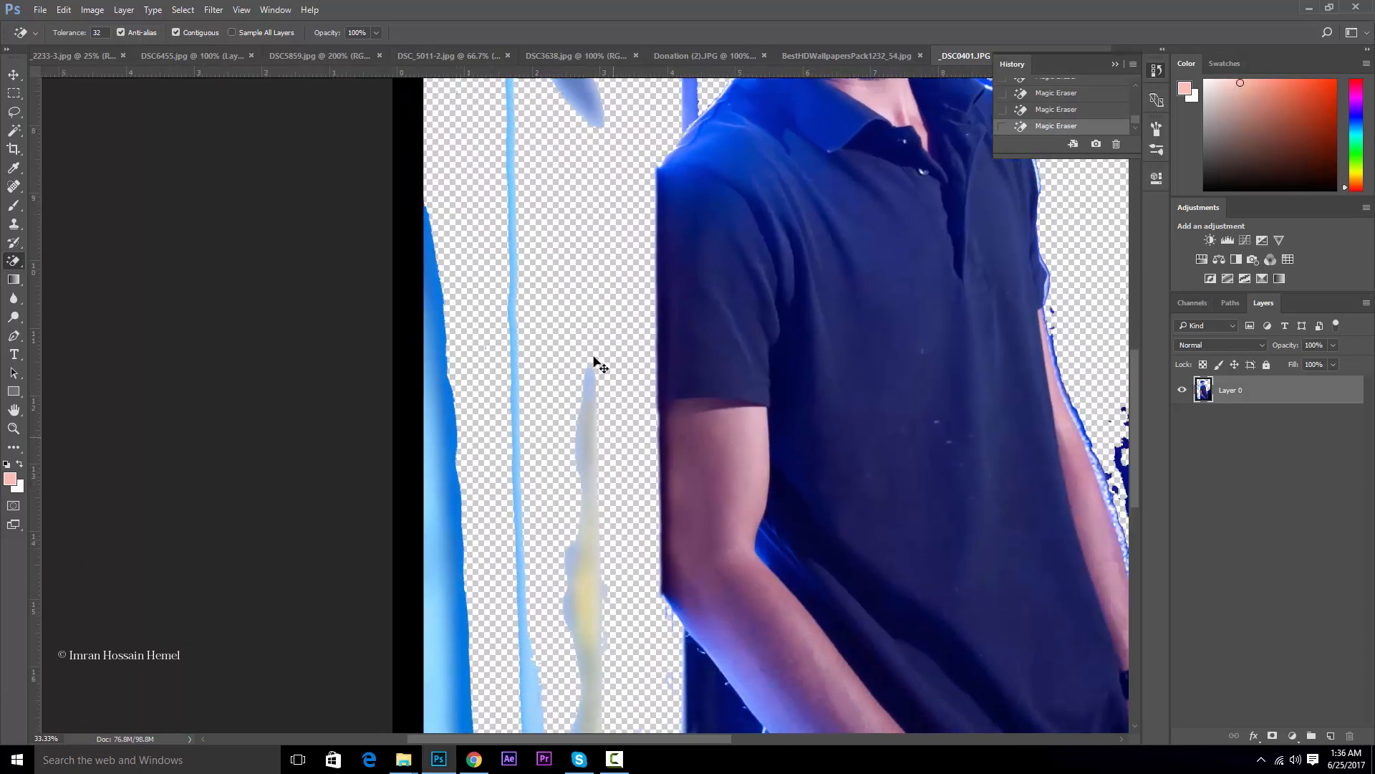
key(ctrl+minus)
key(ctrl+minus)
key(ctrl+minus)
click(717, 344)
click(725, 494)
click(720, 652)
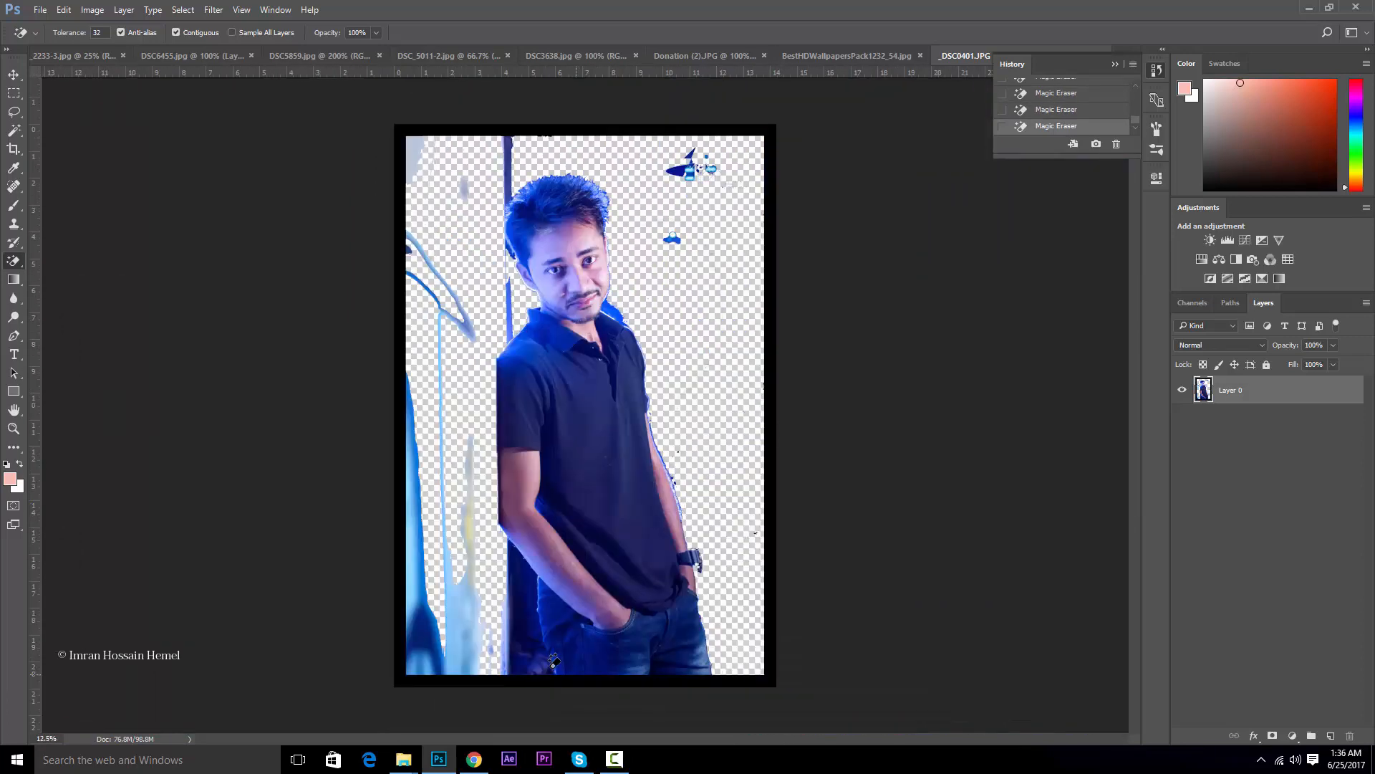
click(533, 634)
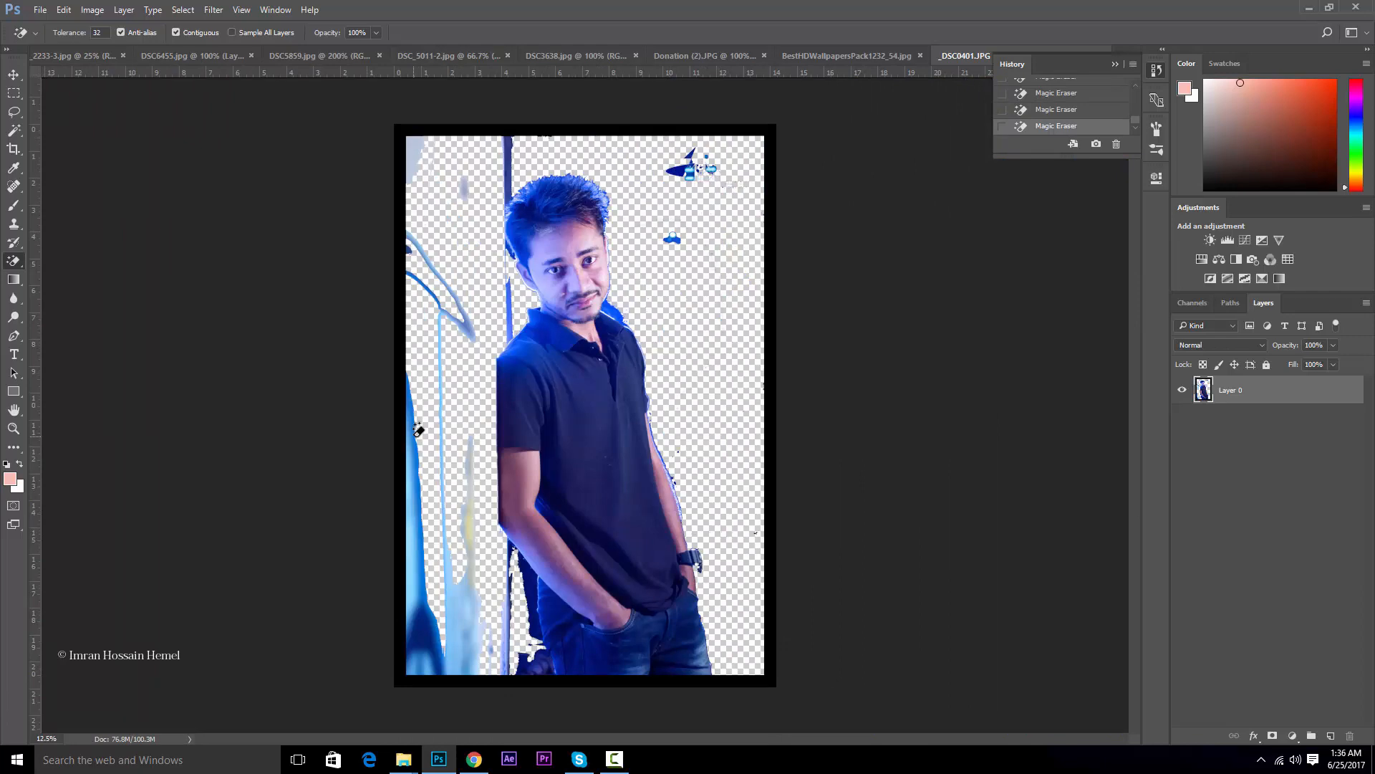